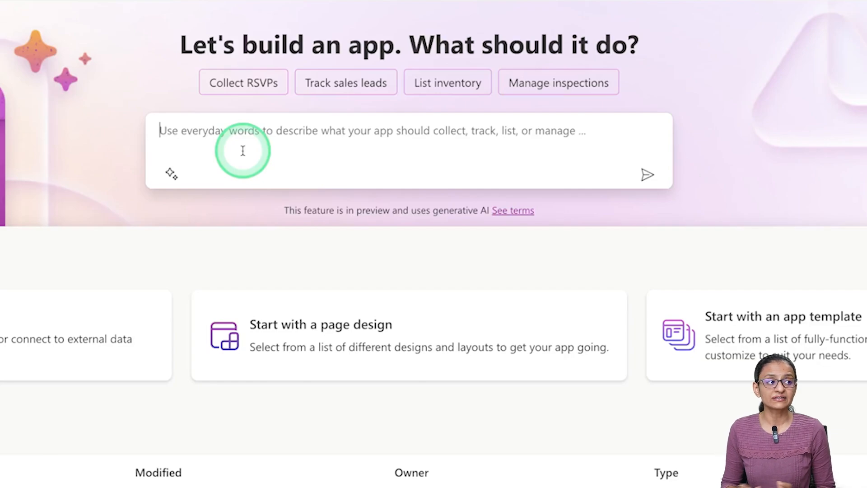
Step: Open the Power Platform admin center and display its list of environments
left_click(242, 150)
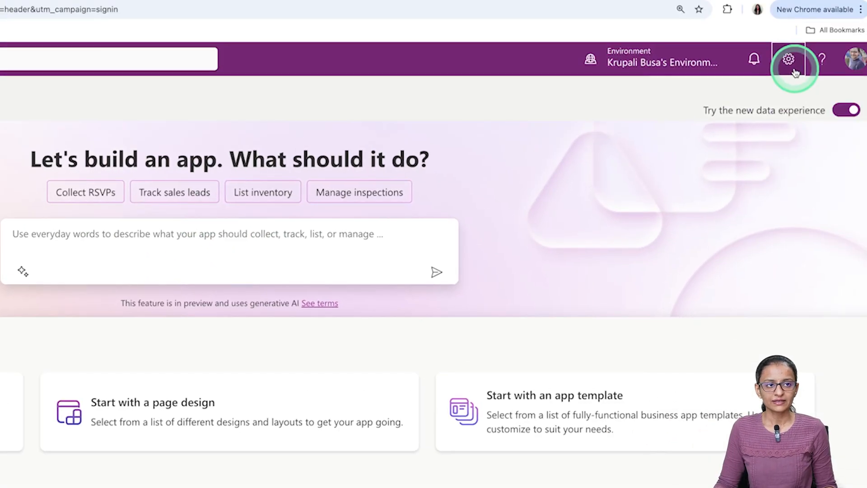
left_click(788, 60)
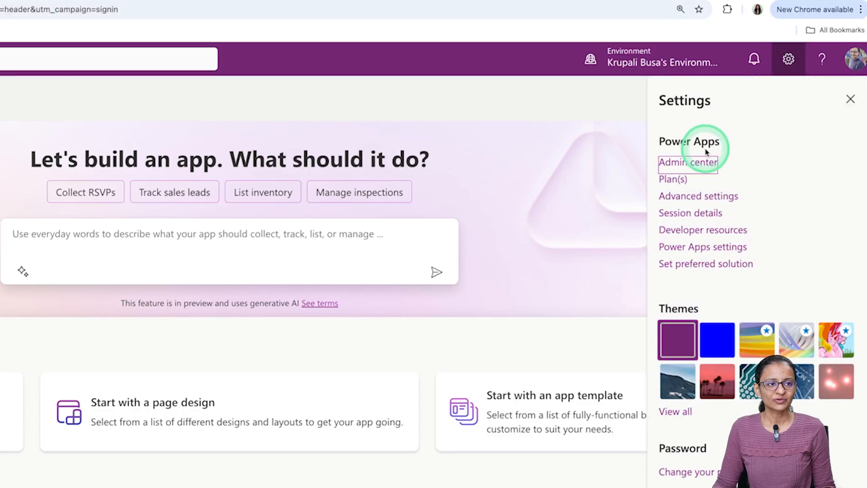
left_click(699, 163)
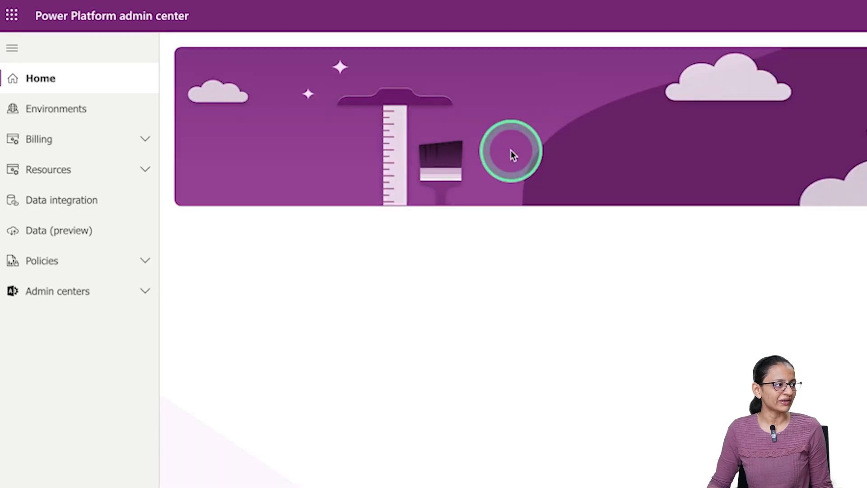
left_click(41, 109)
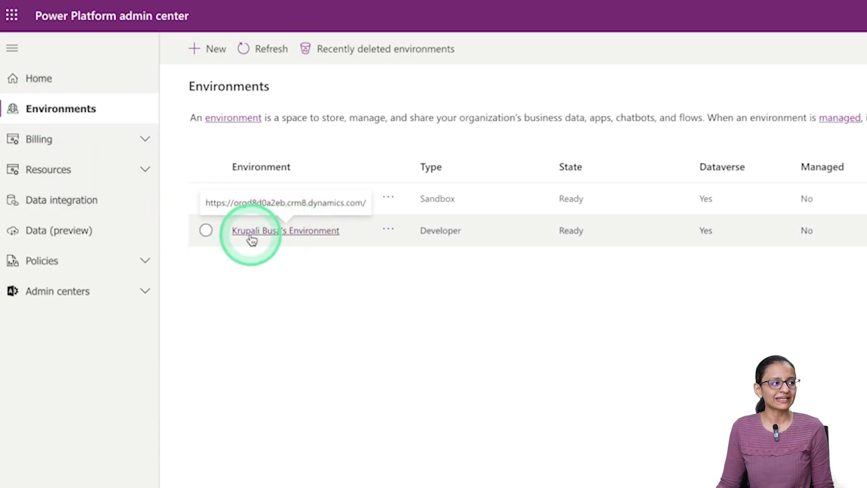
Step: Open the developer environment's settings and view the Features page under Product
left_click(389, 233)
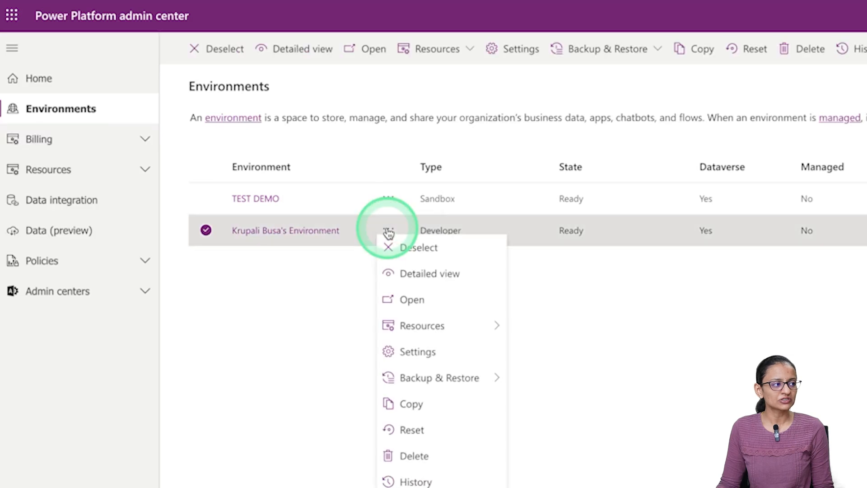
left_click(408, 353)
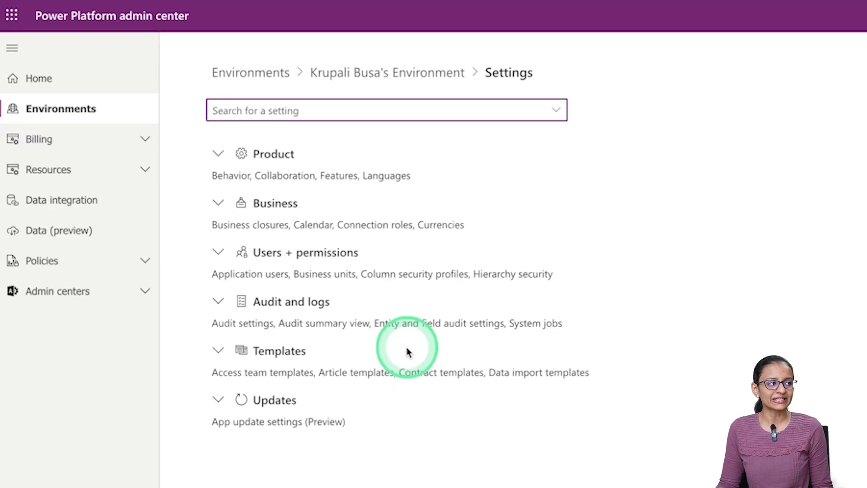
left_click(277, 160)
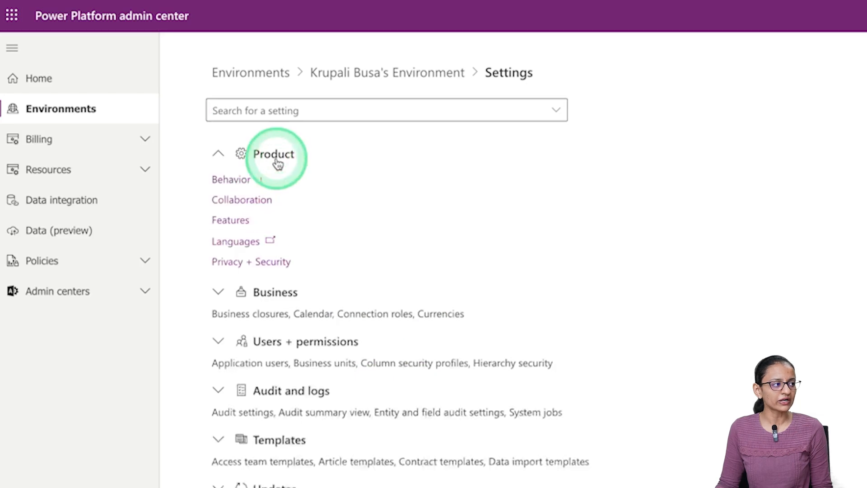
left_click(230, 221)
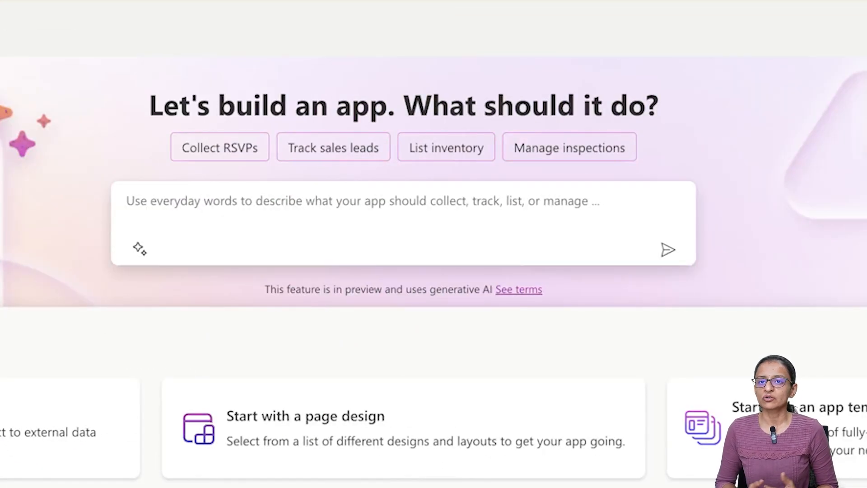
Step: Submit the app description "Create a power app that display data of employee from different department" to generate the app's tables
left_click(176, 253)
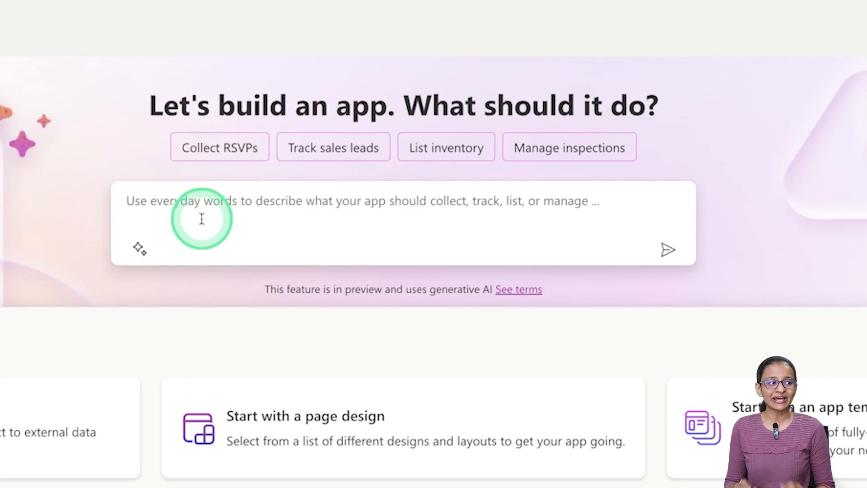
type("Cr")
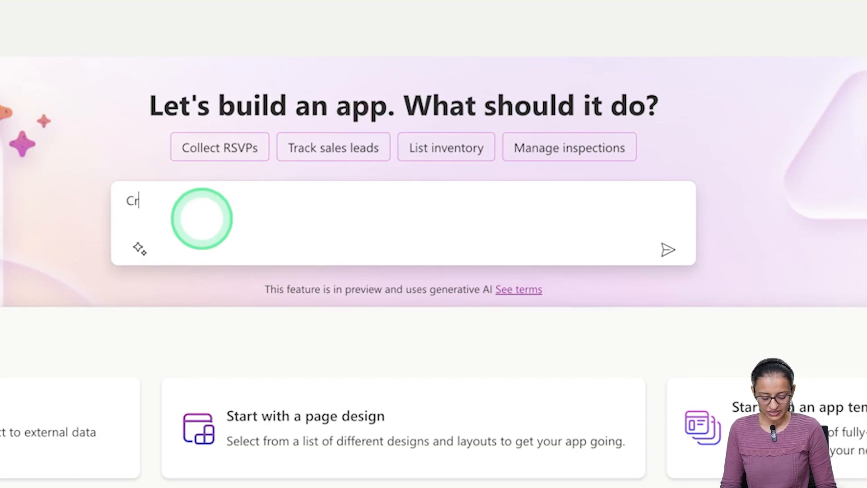
type("eate a ")
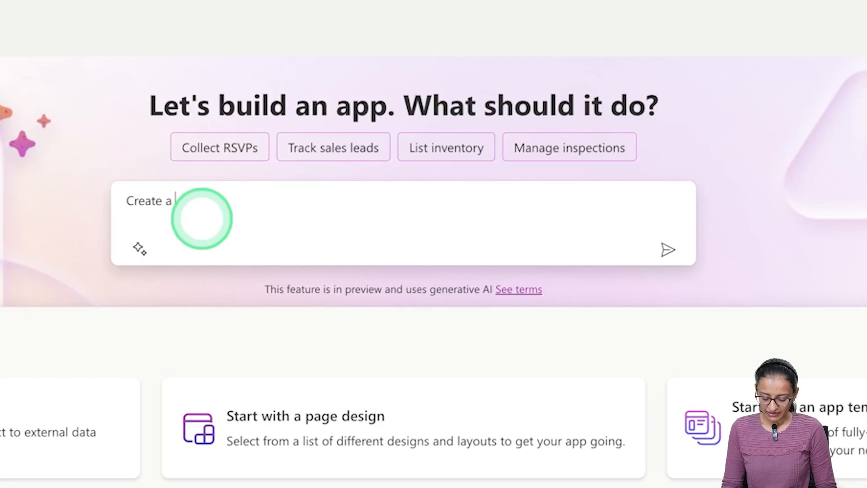
type("power a")
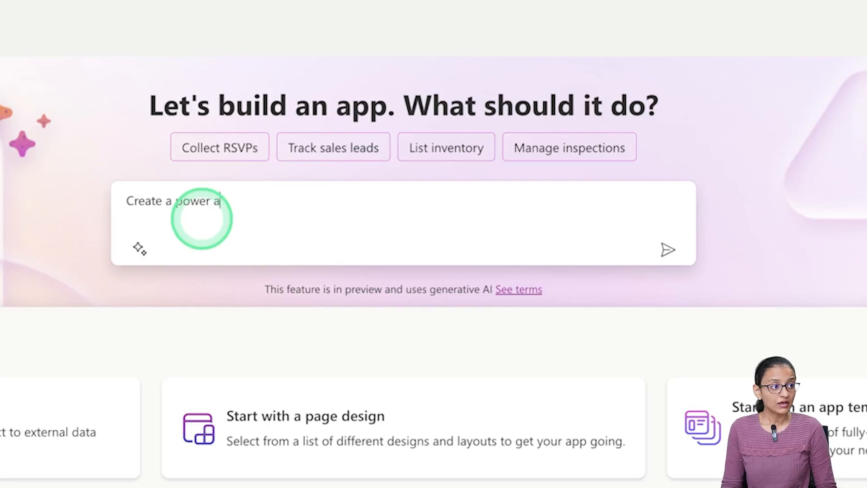
type("pp tha")
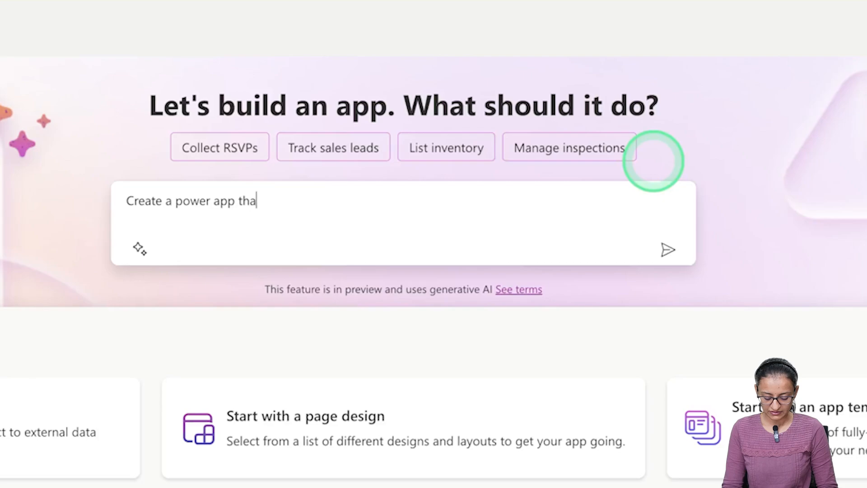
type("t display")
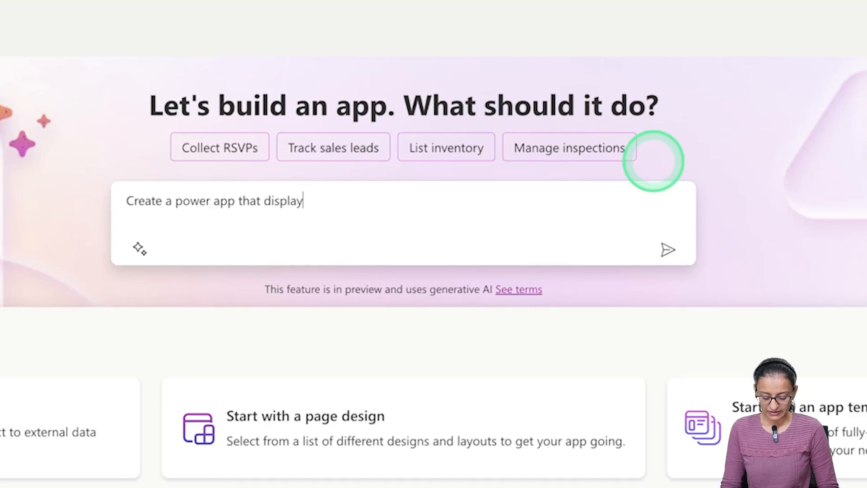
type(" data of e")
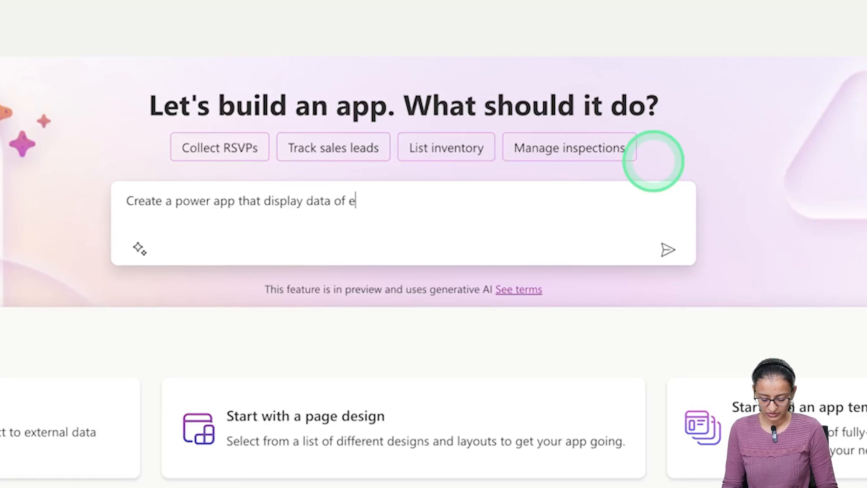
type("mployee fro")
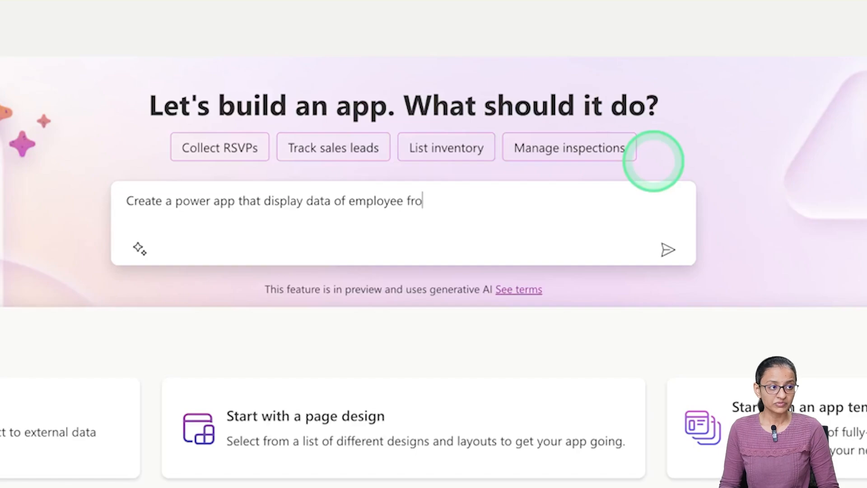
type("m different department")
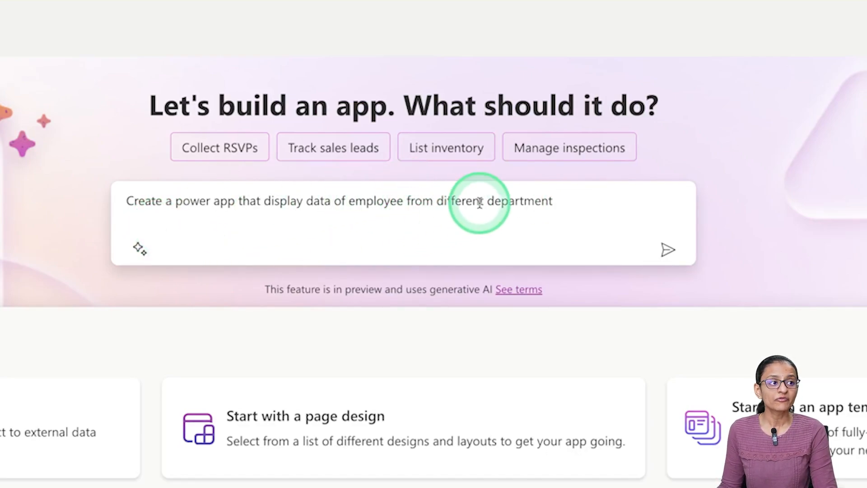
left_click(666, 250)
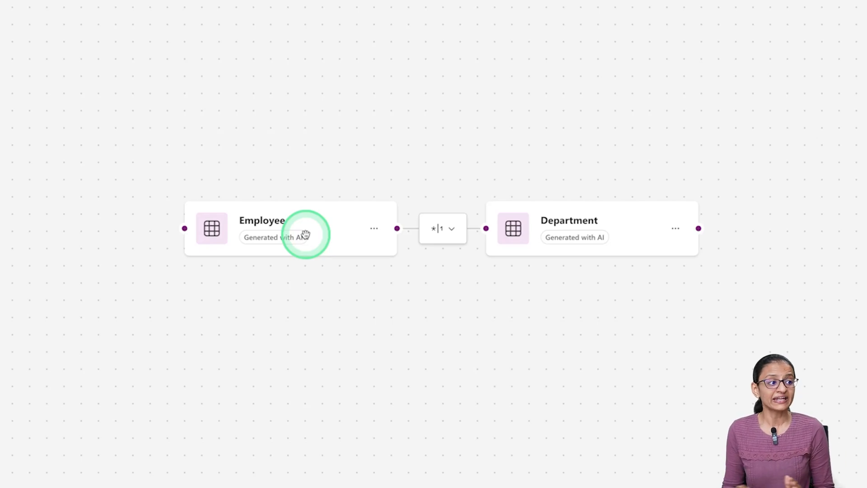
Step: Ask Copilot to "add five records in department table"
left_click(454, 231)
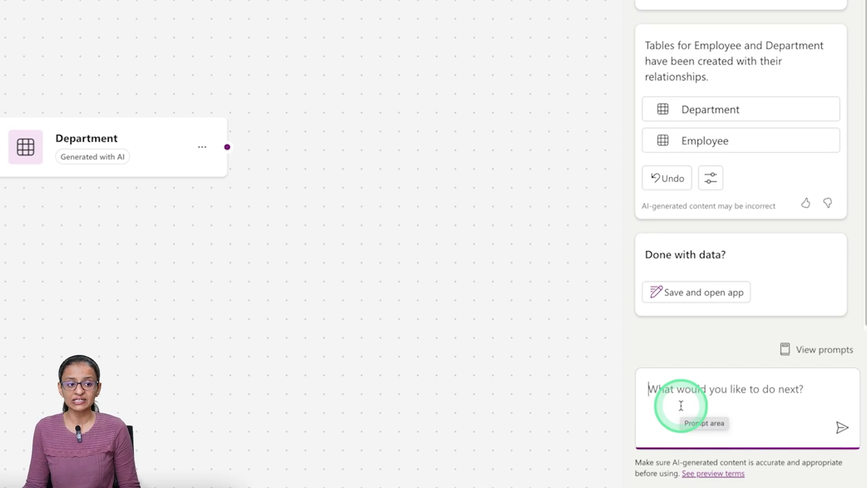
type("add ")
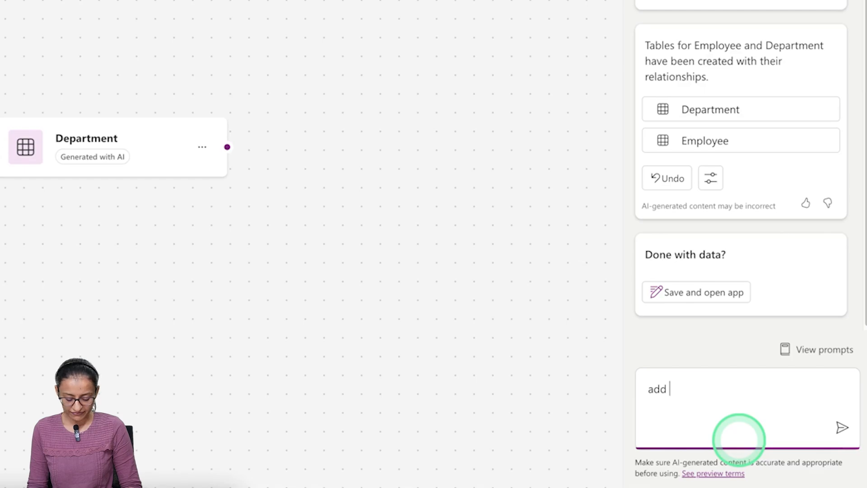
type("five ")
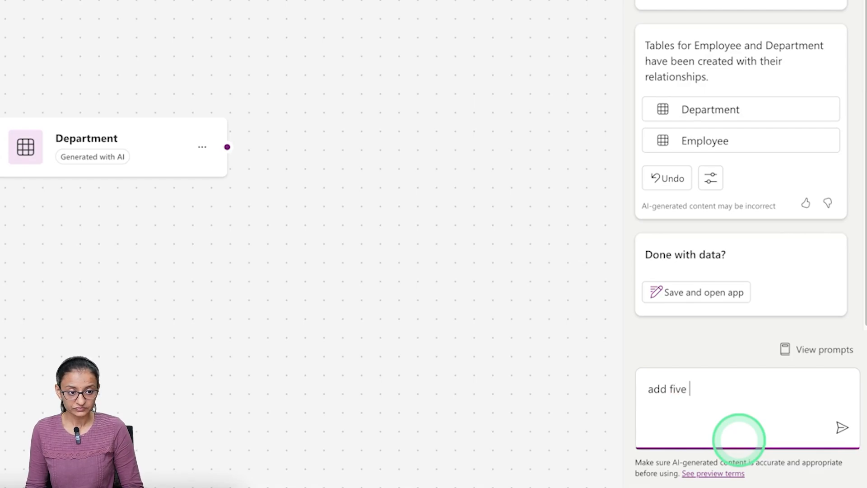
type("records")
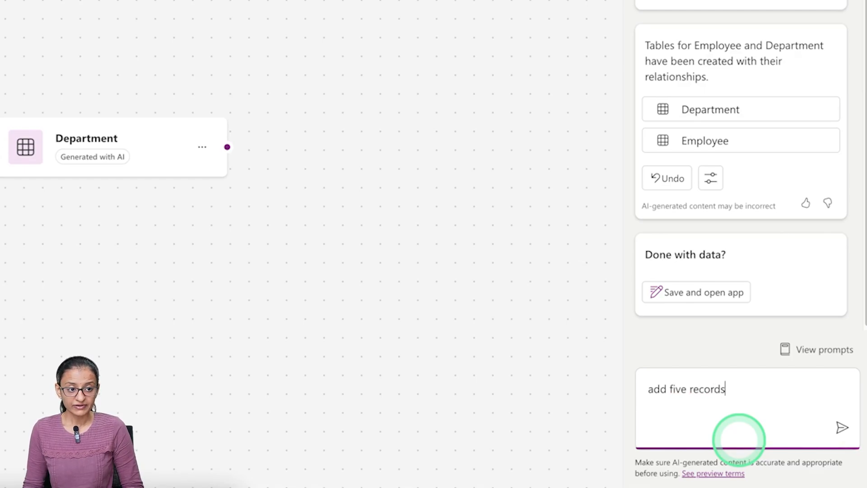
type(" in depa")
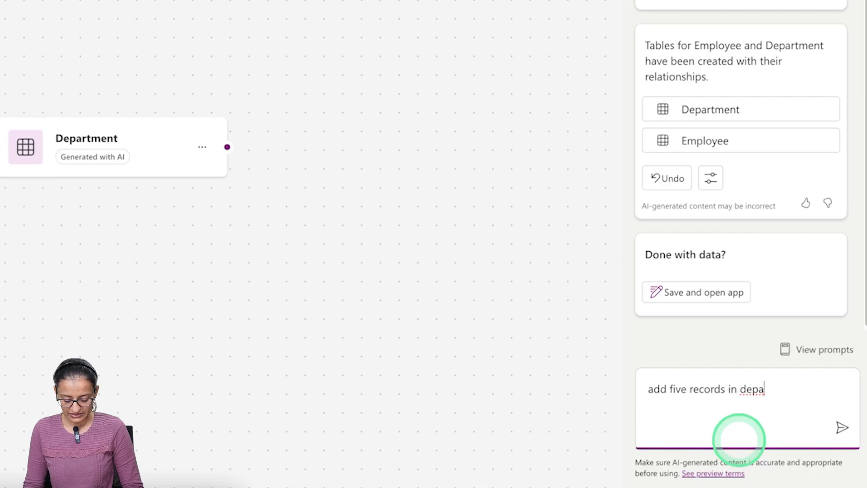
type("rtment tsble")
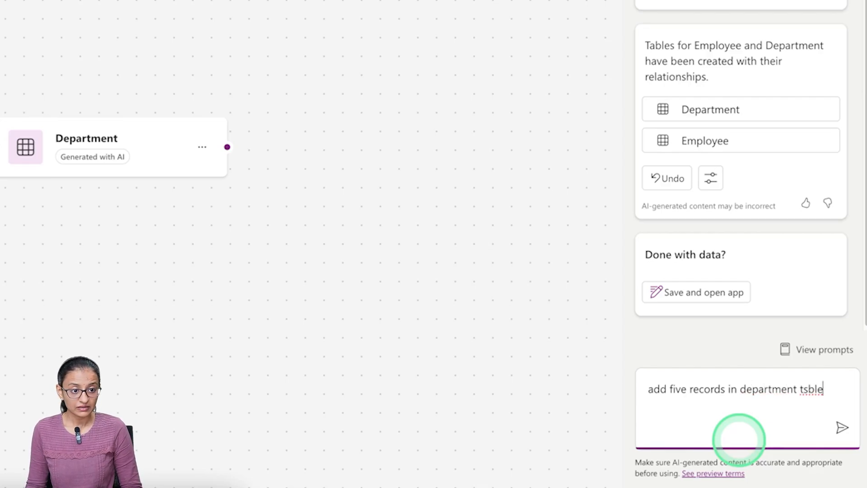
key("BackSpace")
key("BackSpace")
key("BackSpace")
key("BackSpace")
type("a")
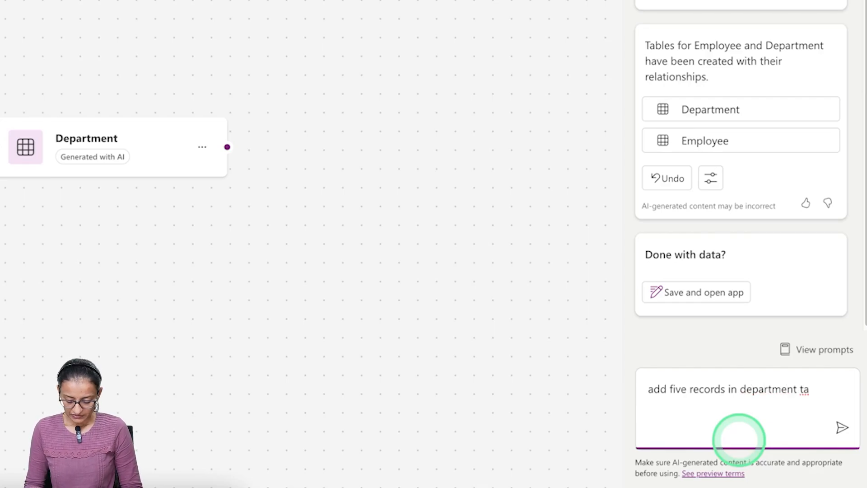
type("ble")
key("Return")
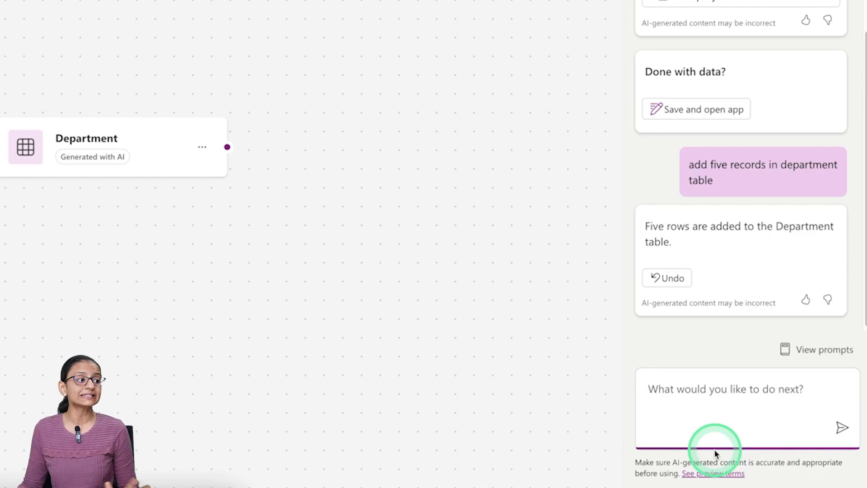
Step: Ask Copilot to "add 10 records to employee table"
left_click(687, 414)
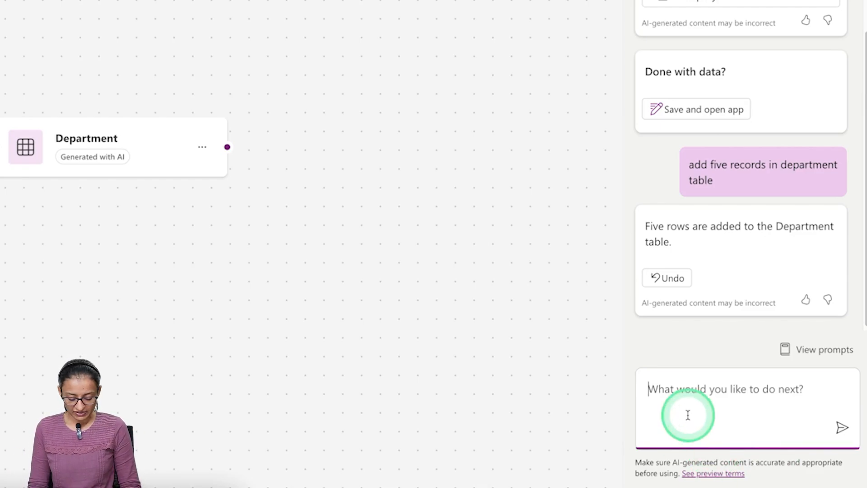
type("add 10")
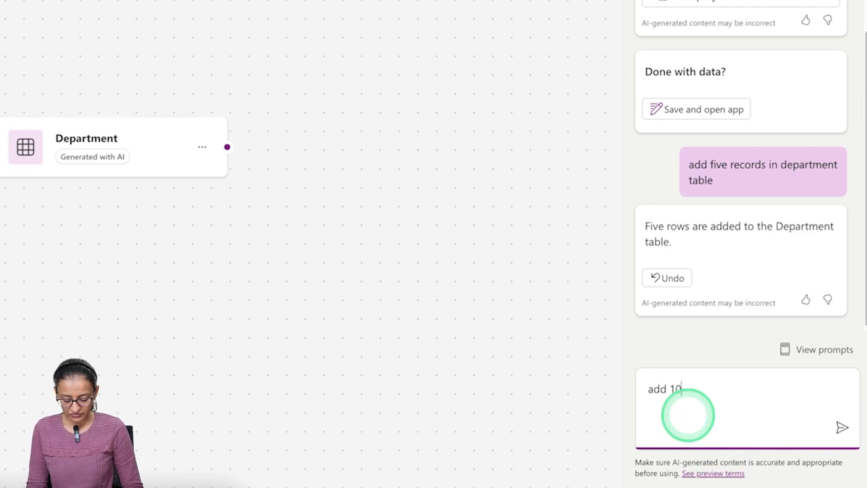
type(" records to ")
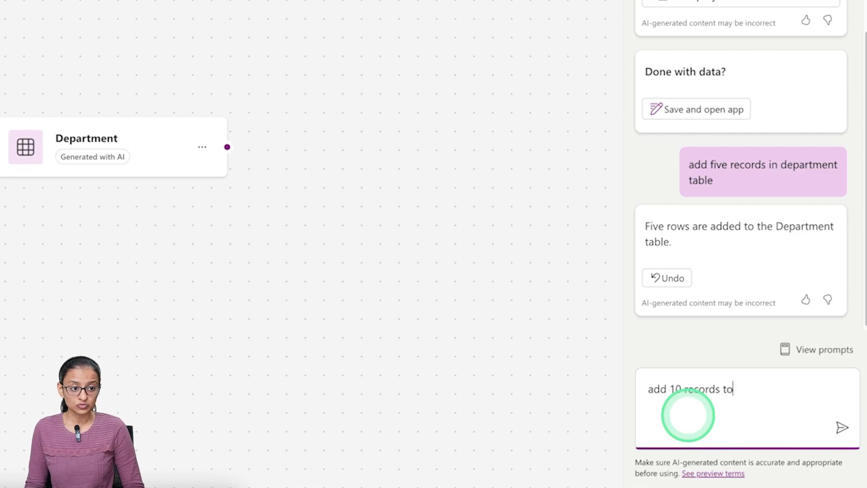
type("emplo")
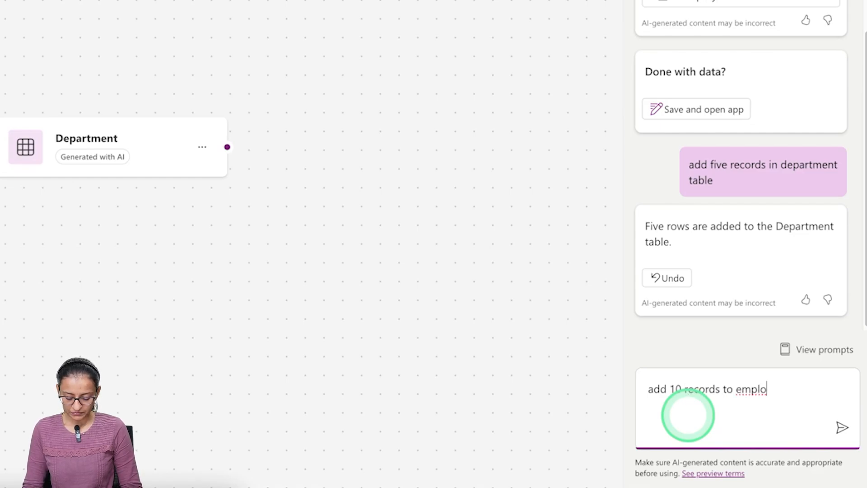
type("yee tav")
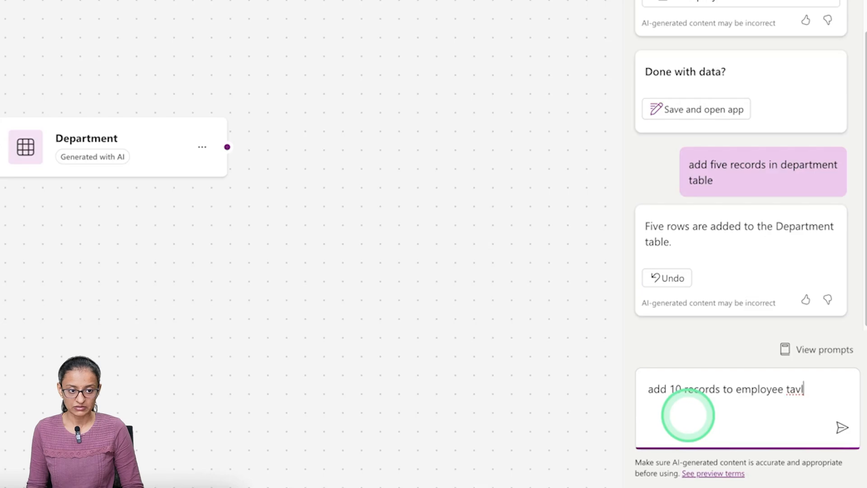
key("BackSpace")
type("ble")
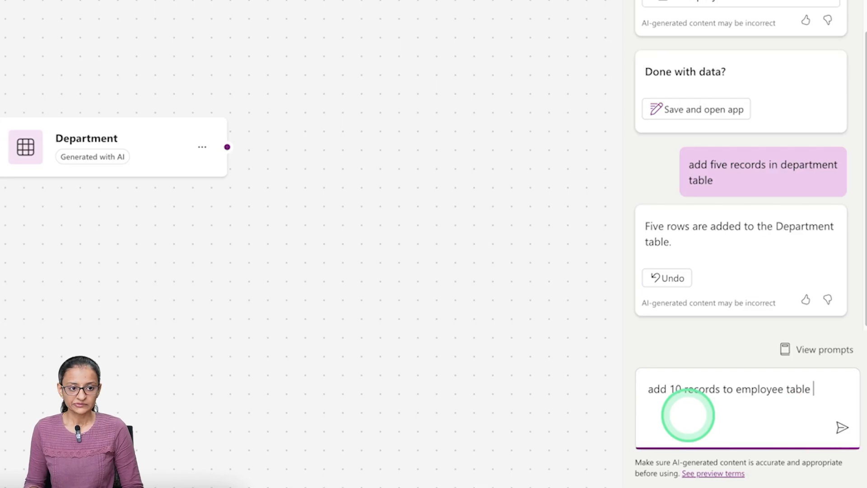
key("Return")
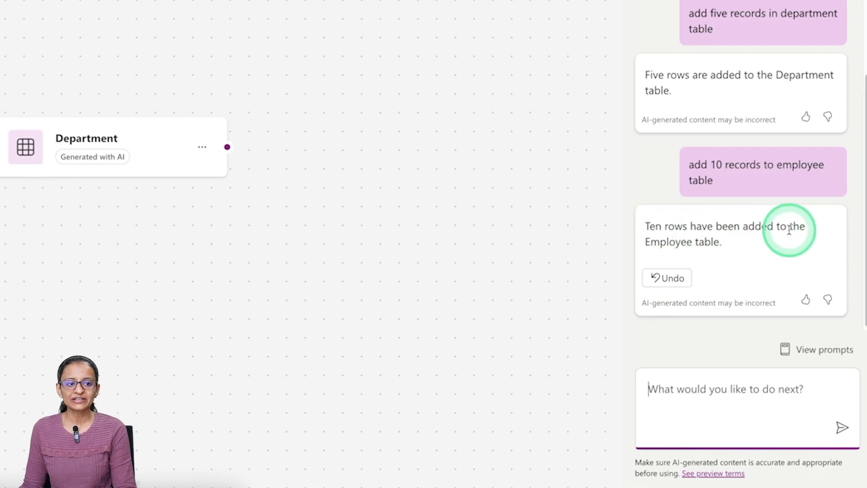
Step: View the data of the Department table
left_click(679, 200)
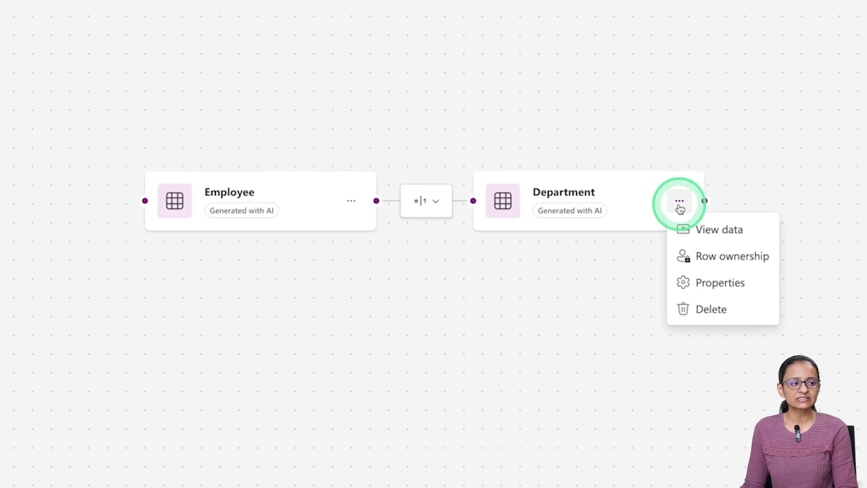
left_click(693, 229)
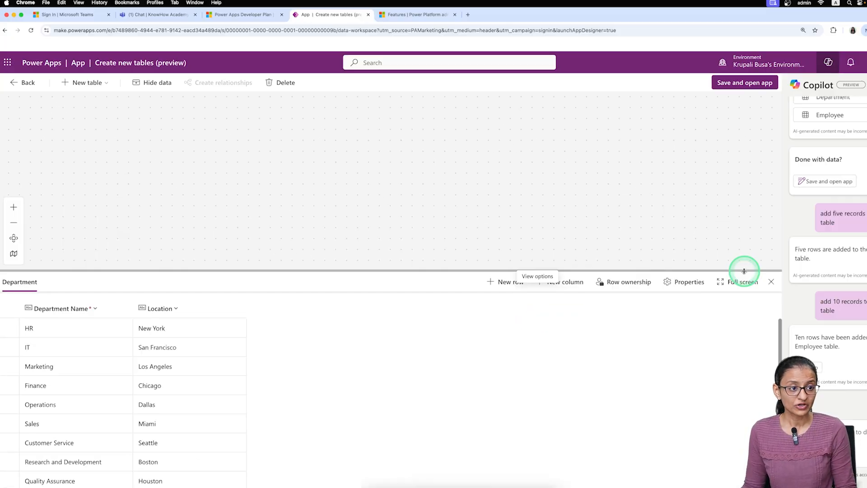
Step: Close the Department data and view the rows of the Employee table
left_click(772, 283)
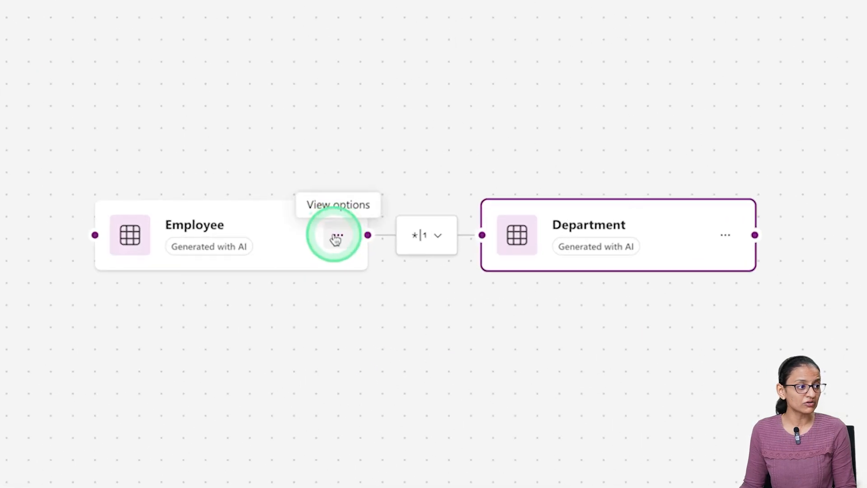
left_click(336, 238)
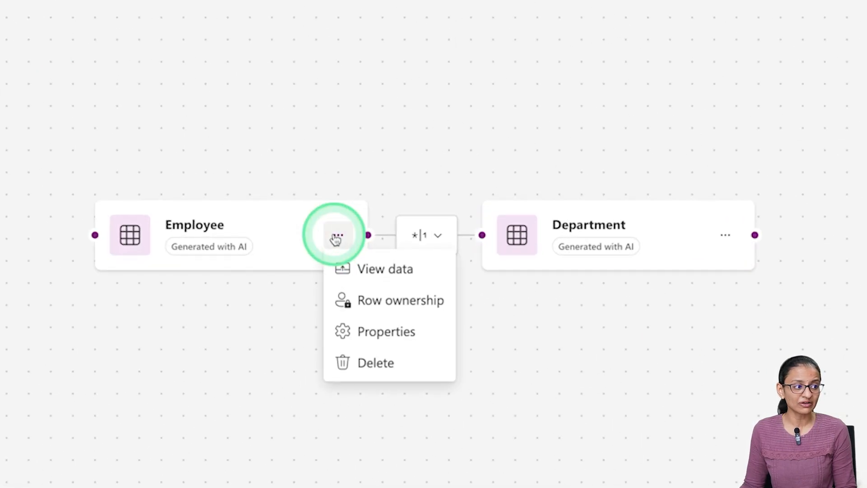
left_click(360, 267)
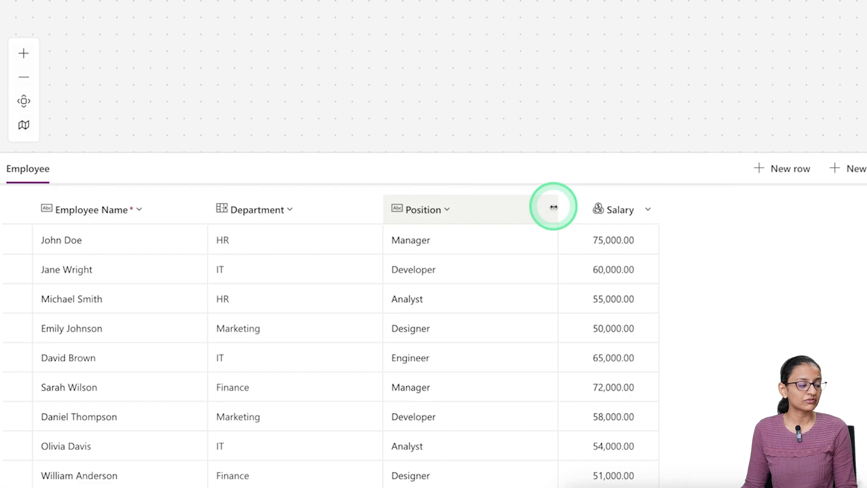
scroll(318, 342, "down", 3)
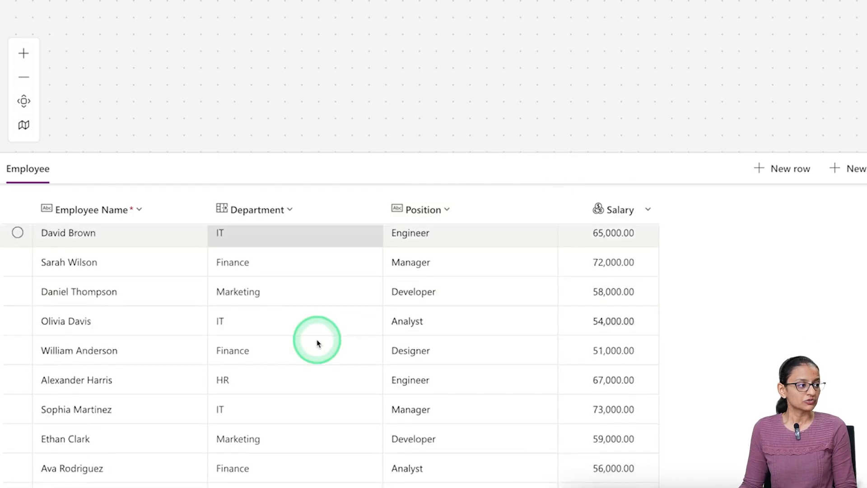
scroll(317, 343, "up", 3)
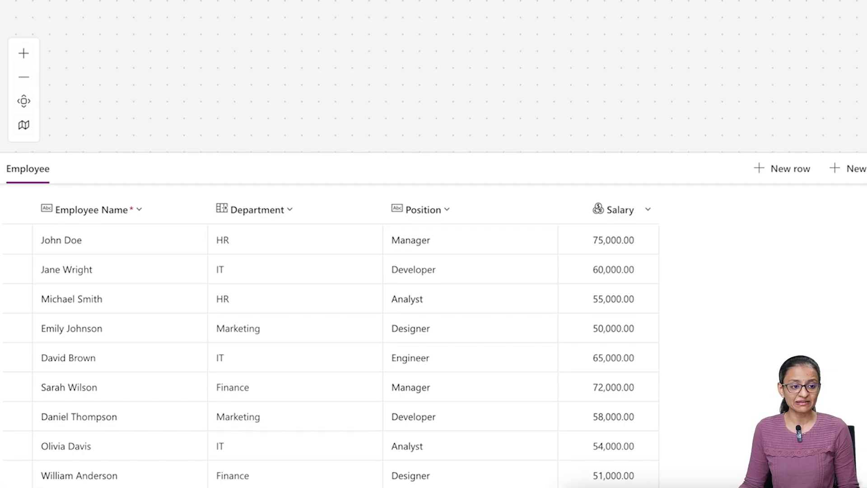
Step: Ask Copilot to "add DOB column with data in employee table"
left_click(803, 363)
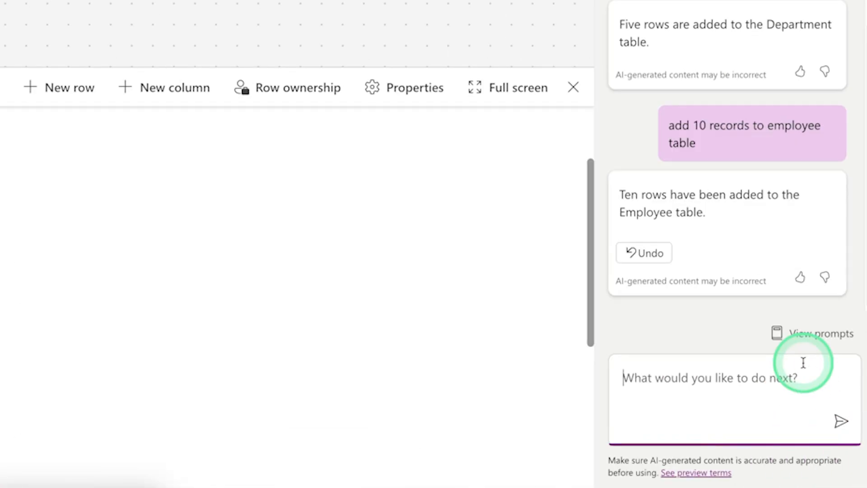
type("a")
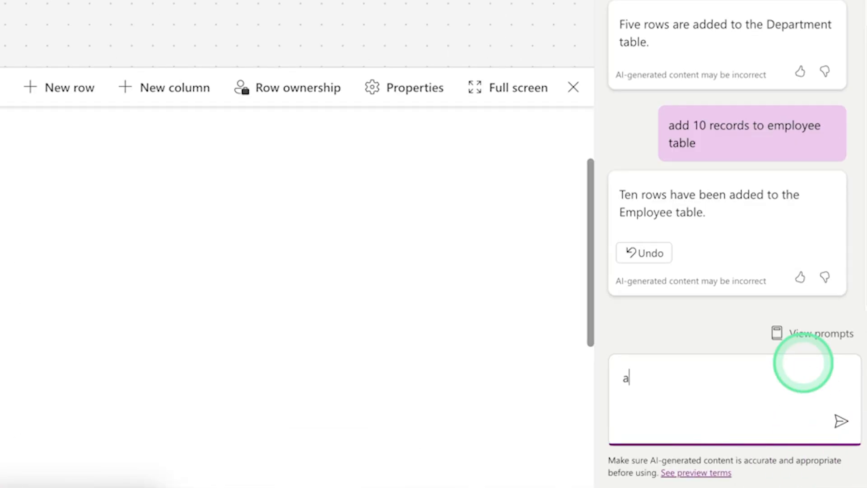
type("dd DOB colum")
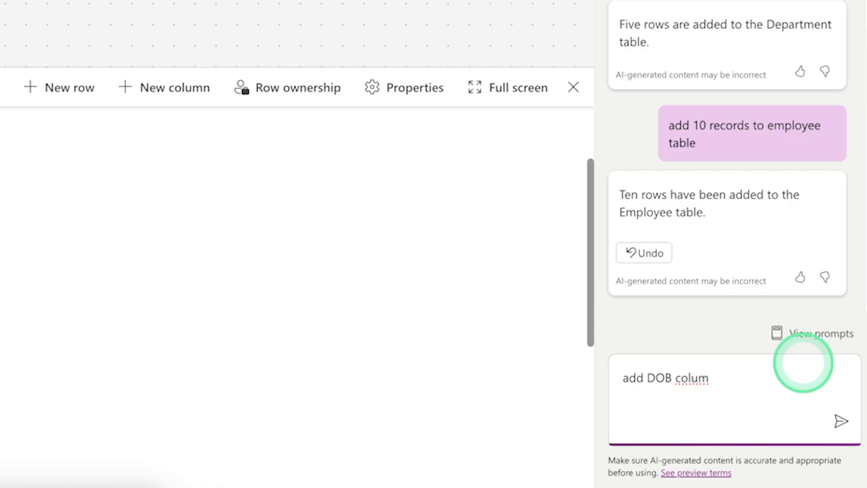
type("n with data in em")
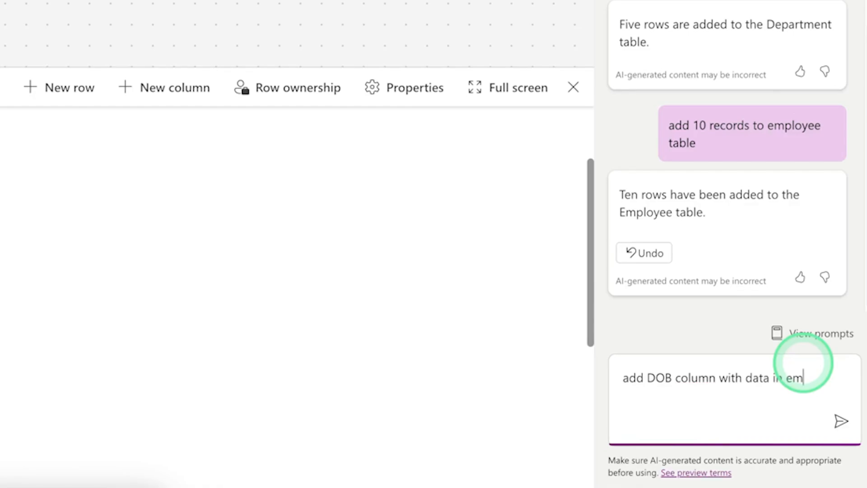
type("ployee table")
key("Return")
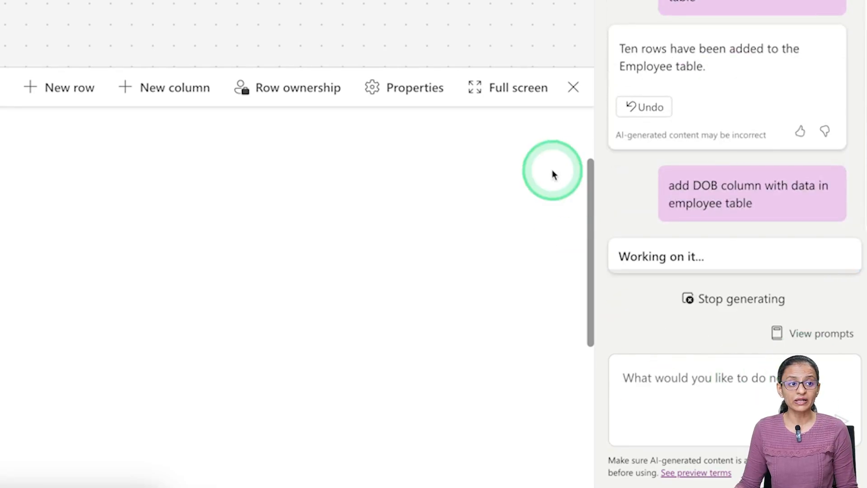
Step: Reopen the Employee table's data, check the Date of Birth column across its rows, and close the data view
left_click(572, 88)
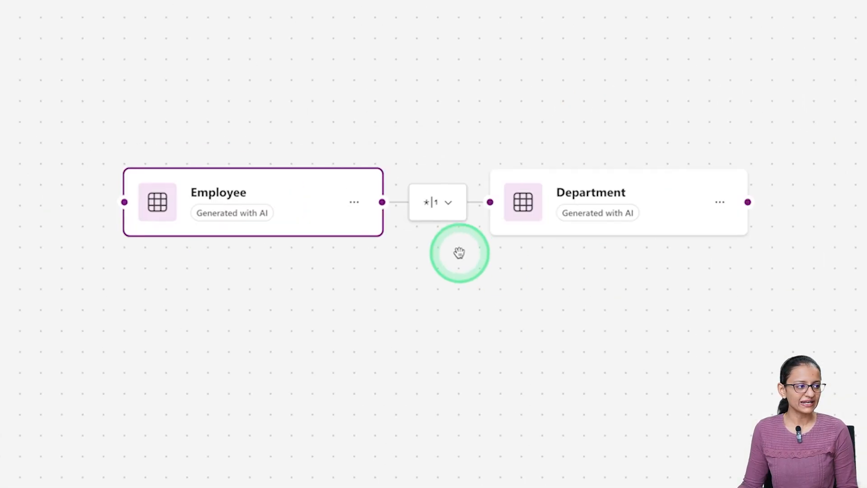
left_click(354, 203)
left_click(391, 236)
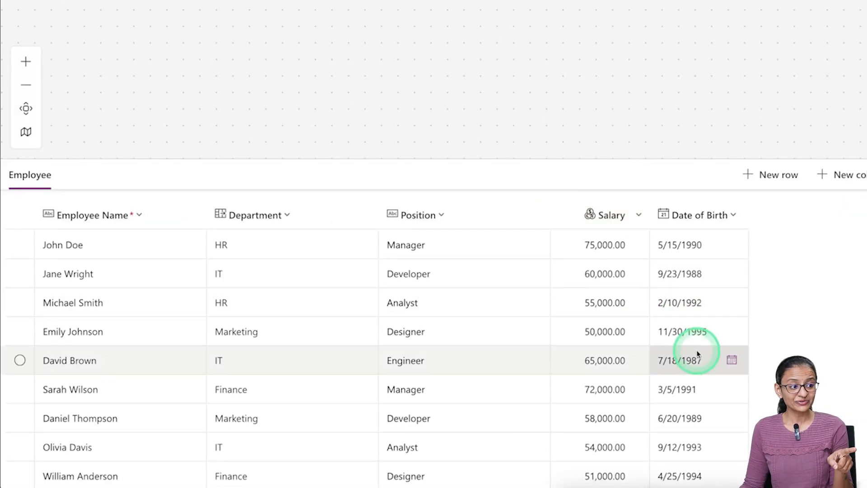
scroll(697, 362, "down", 4)
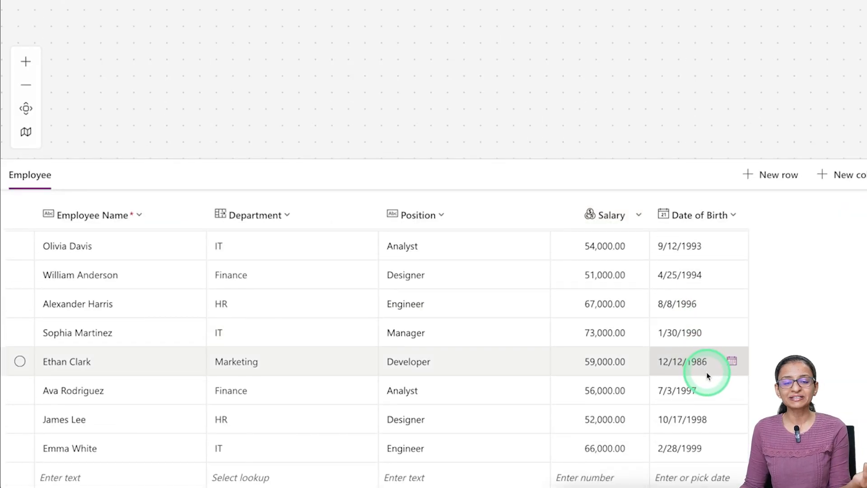
scroll(707, 374, "up", 4)
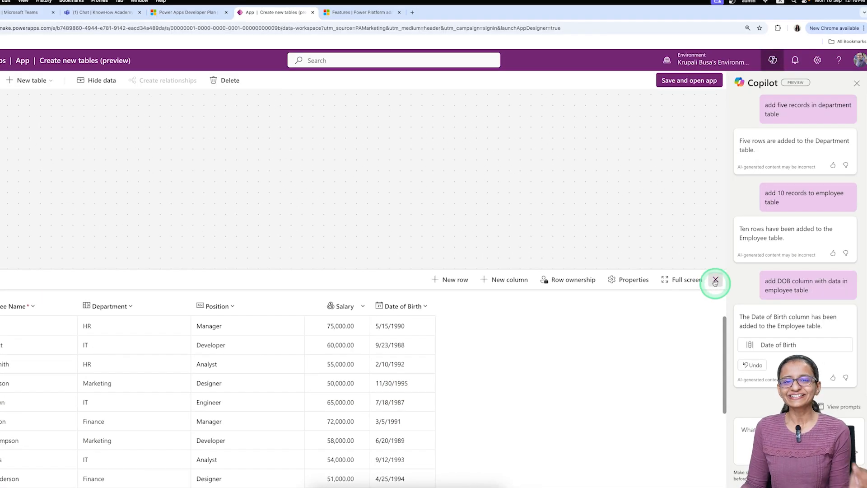
left_click(714, 282)
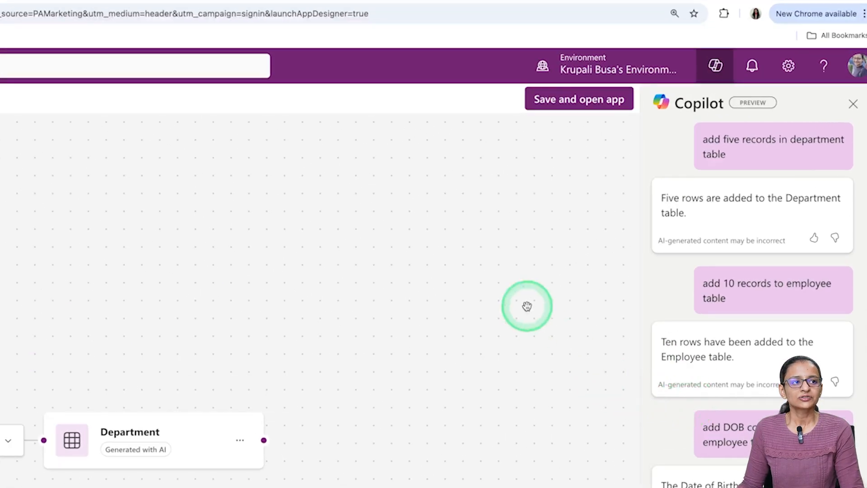
Step: Save the tables and relationships and open the app, with "Don't ask me again" enabled in the confirmation
left_click(576, 105)
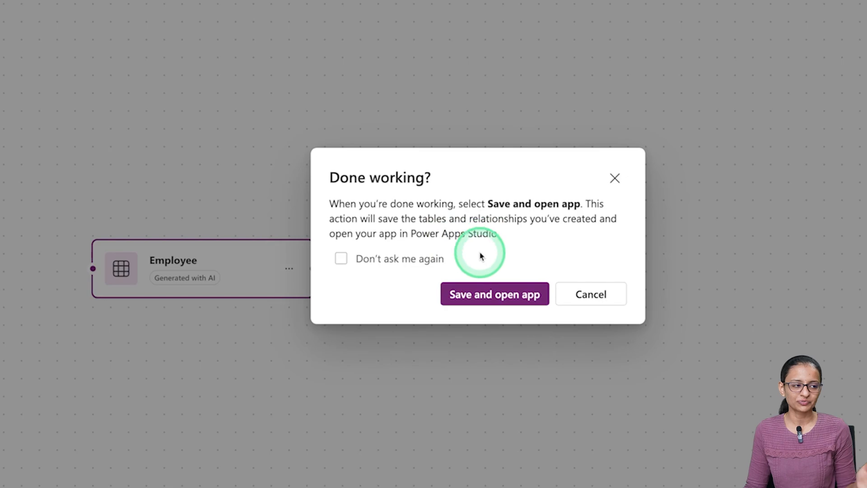
left_click(408, 258)
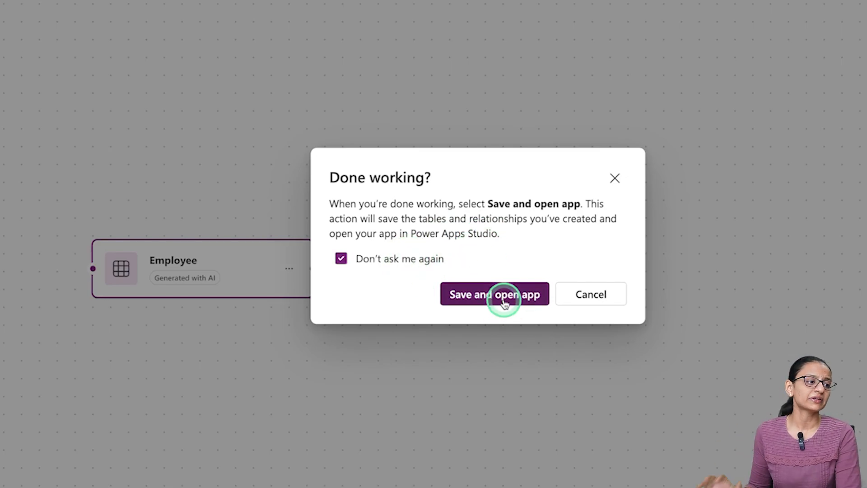
left_click(505, 302)
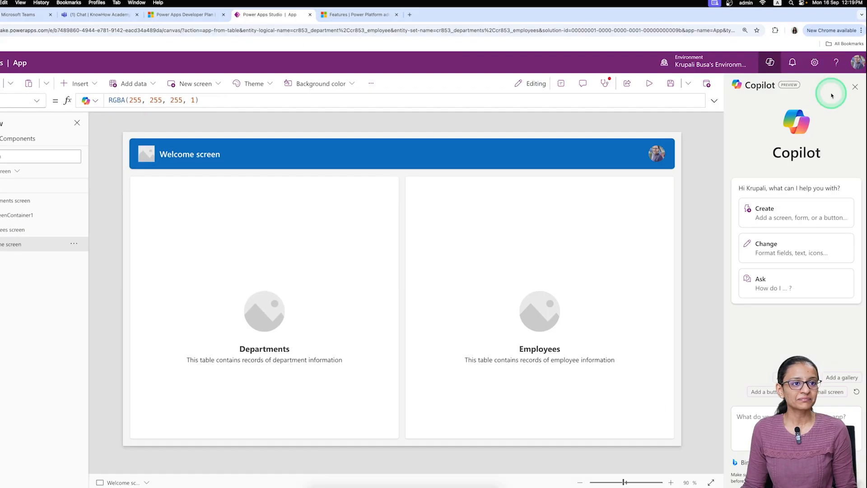
Step: Close the Copilot pane and save the app under the name "Employee DATA copilot"
left_click(853, 90)
left_click(815, 84)
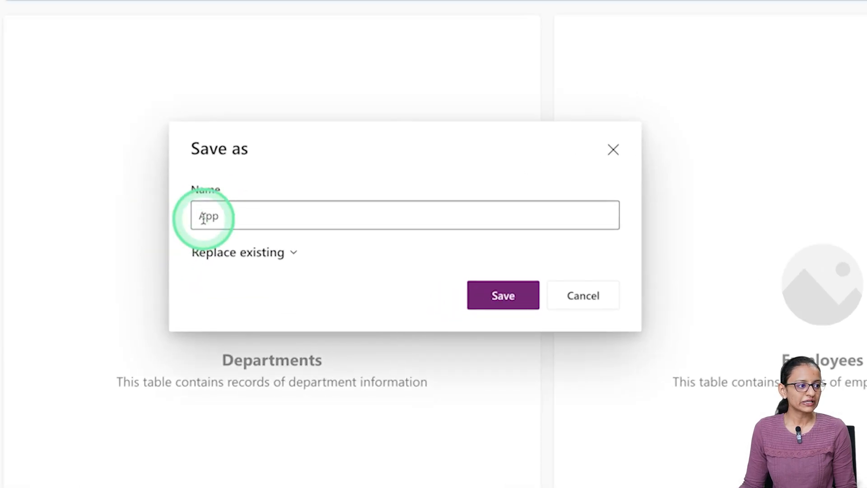
double_click(207, 217)
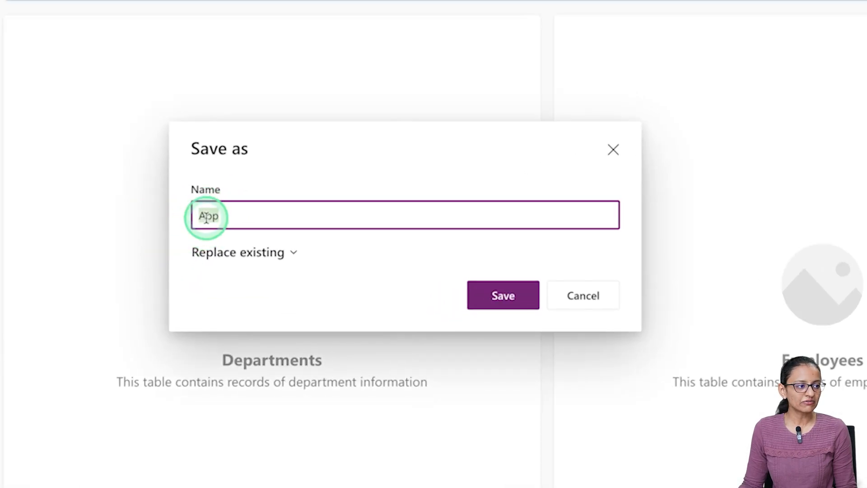
key("BackSpace")
type("Emplyee DAA")
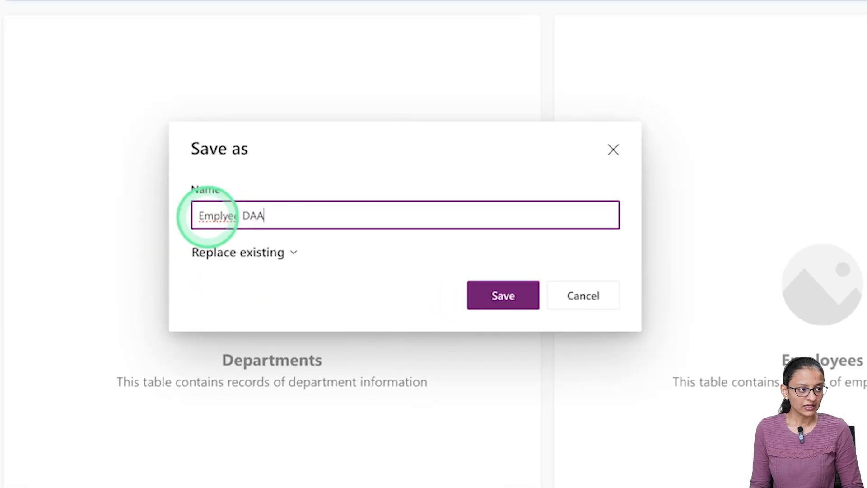
key("BackSpace")
key("BackSpace")
key("BackSpace")
key("BackSpace")
key("BackSpace")
key("BackSpace")
key("BackSpace")
key("BackSpace")
key("BackSpace")
key("BackSpace")
type("mployee DA")
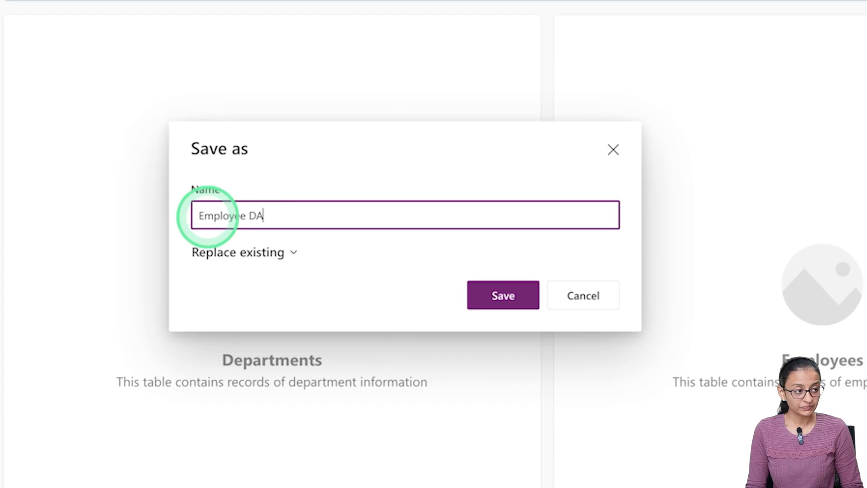
type("TA cop")
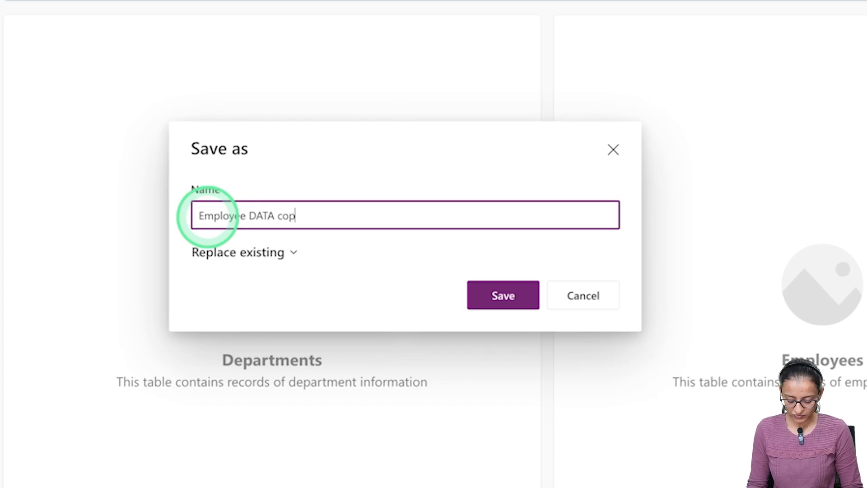
type("iolo")
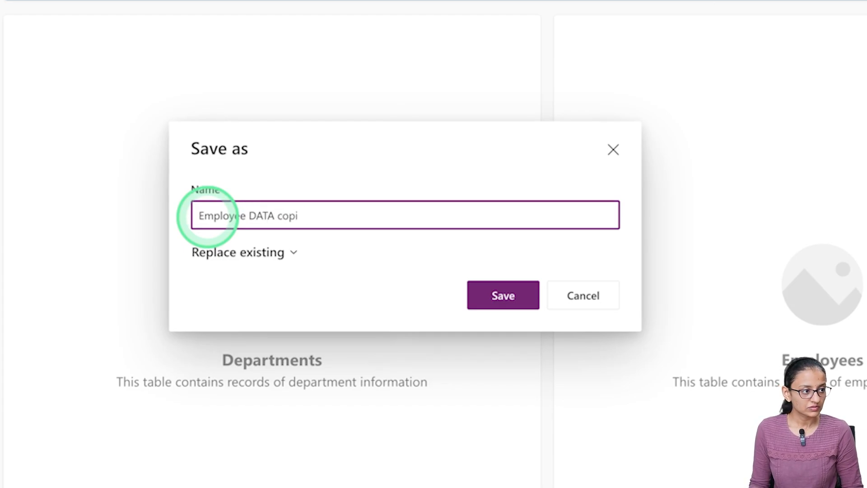
type("ilot")
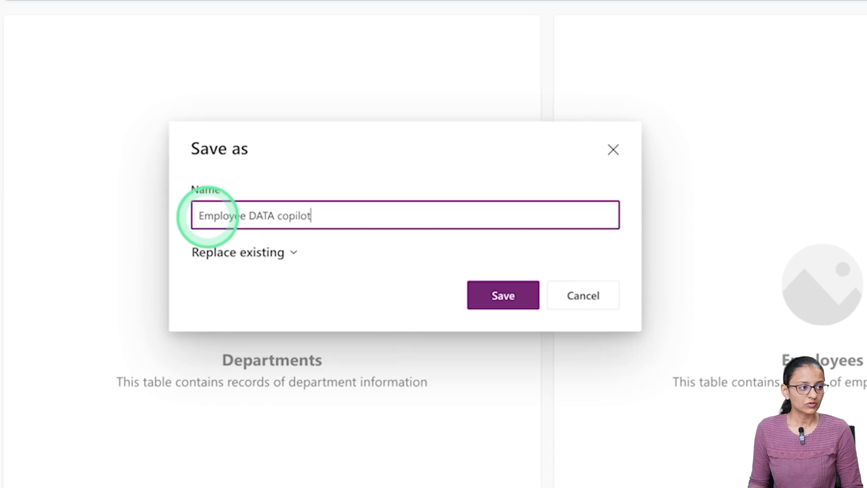
left_click(512, 295)
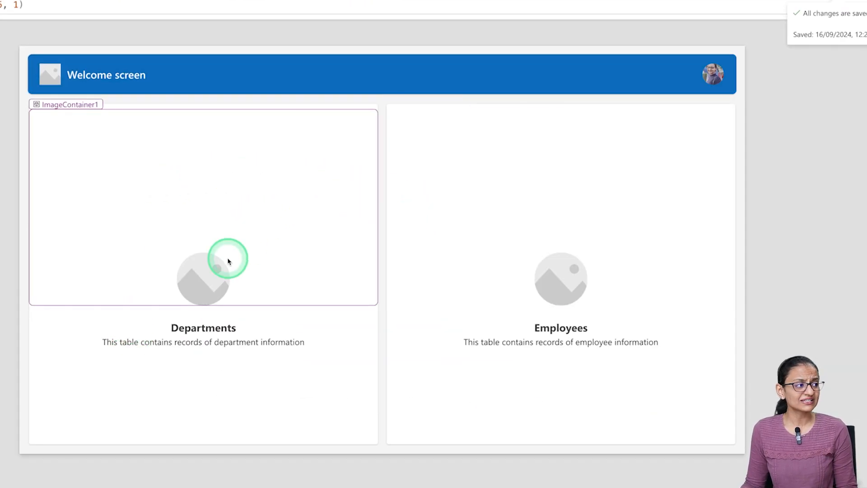
Step: Look through the generated Employees screen and Departments screen in the editor
left_click(108, 312)
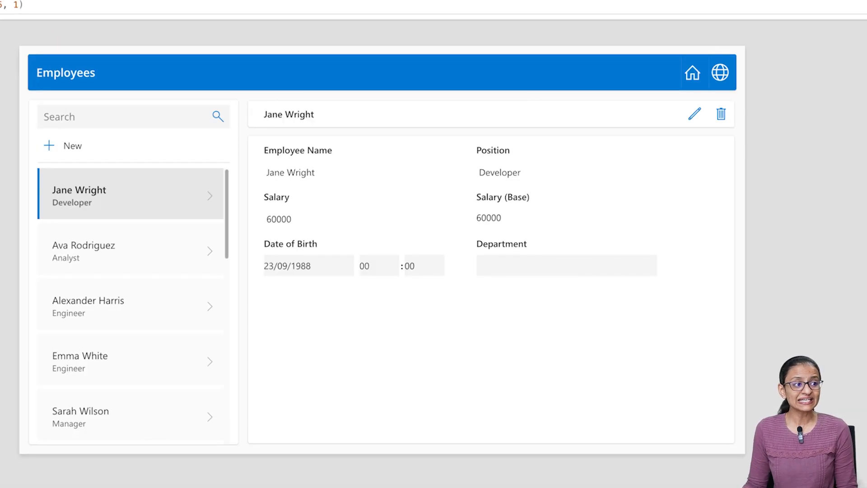
left_click(164, 317)
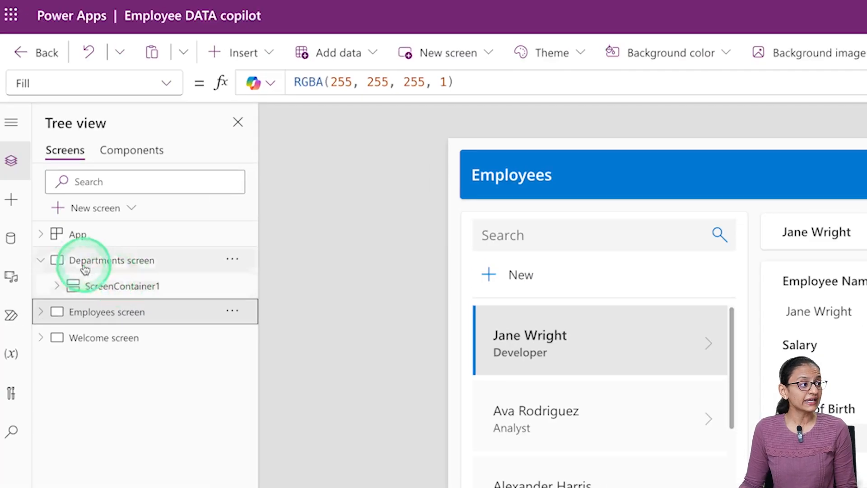
left_click(78, 267)
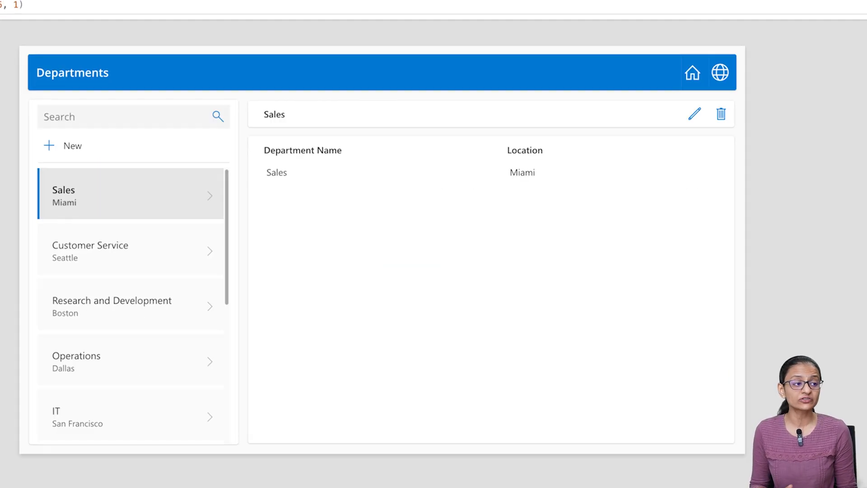
left_click(257, 170)
left_click(93, 123)
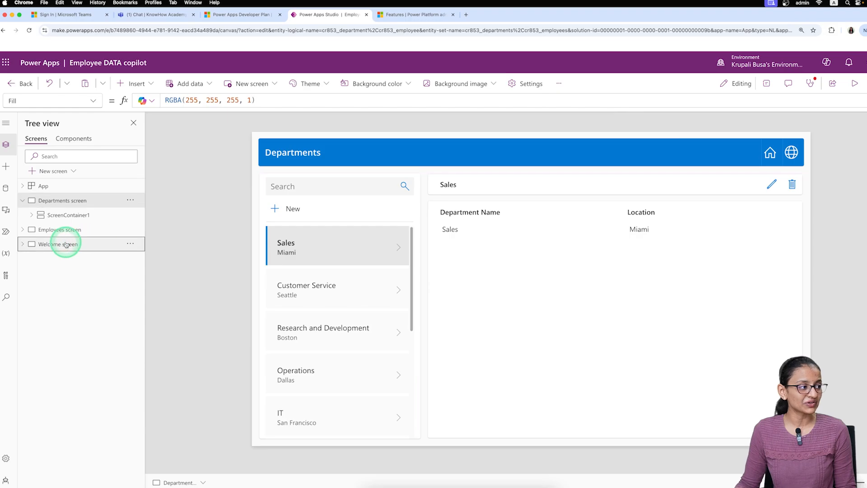
Step: Preview the app from the Welcome screen and go to its Employees page
left_click(66, 244)
left_click(856, 86)
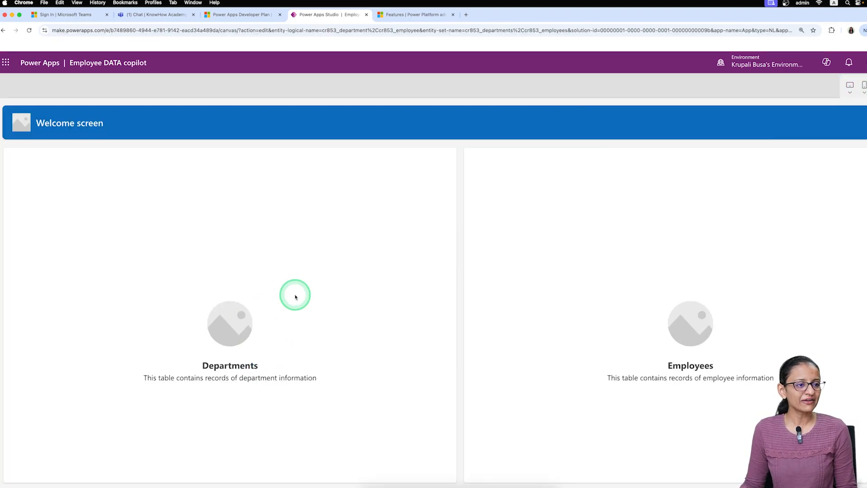
left_click(694, 330)
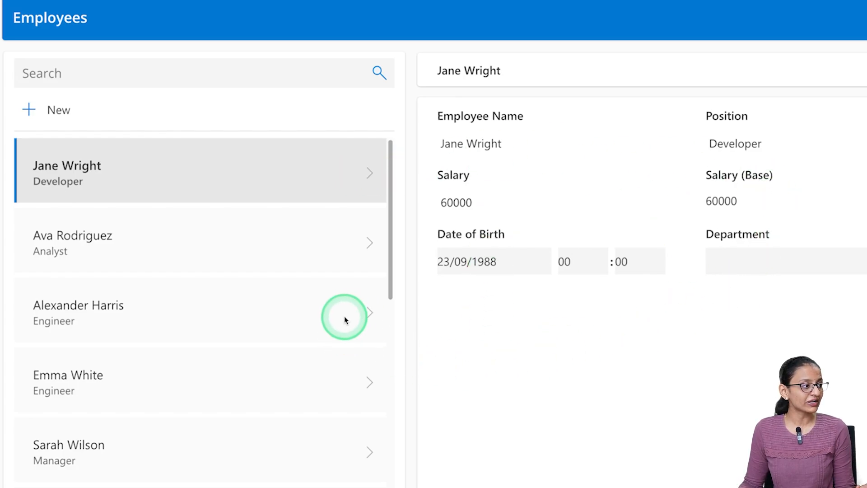
Step: Open the third employee's record for editing, change the last name in Employee Name, and save the record
left_click(366, 312)
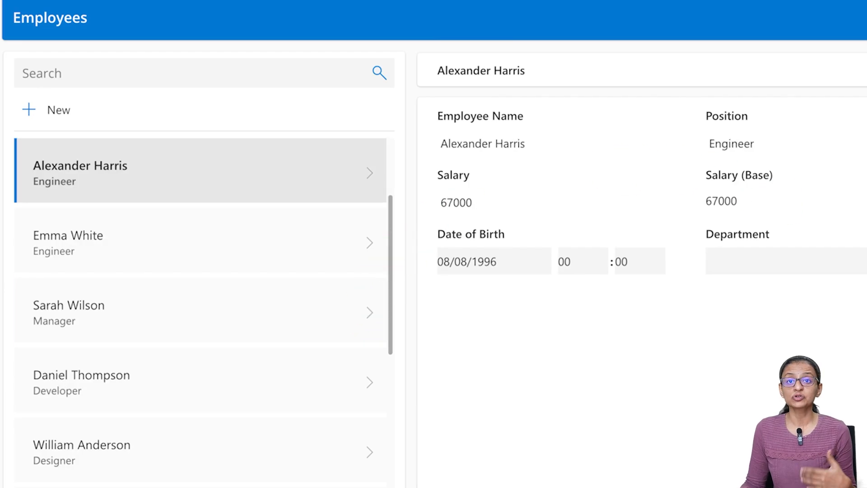
left_click(866, 70)
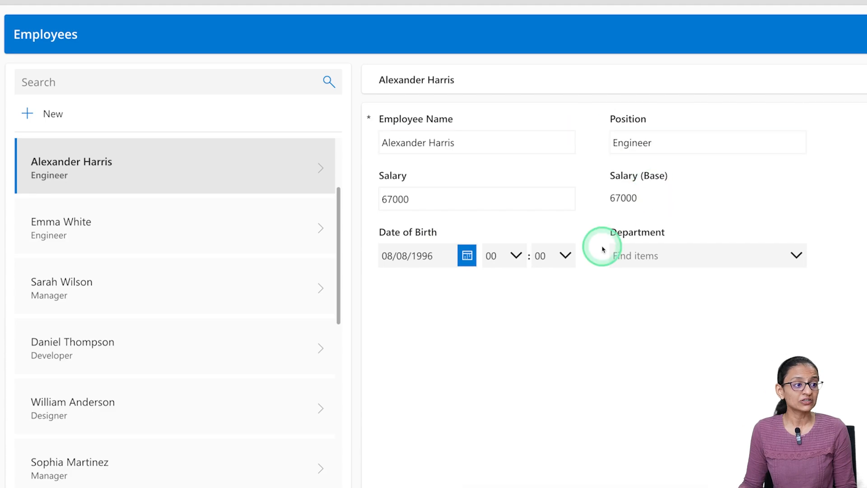
left_click(722, 261)
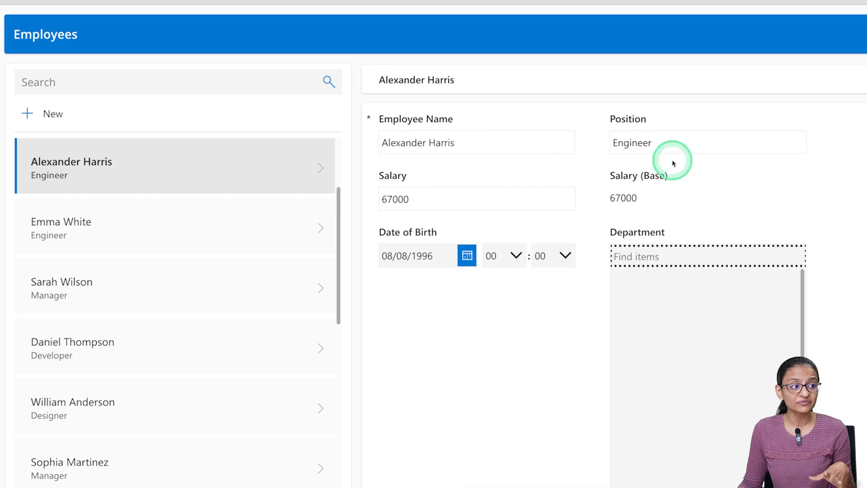
left_click(489, 143)
double_click(489, 143)
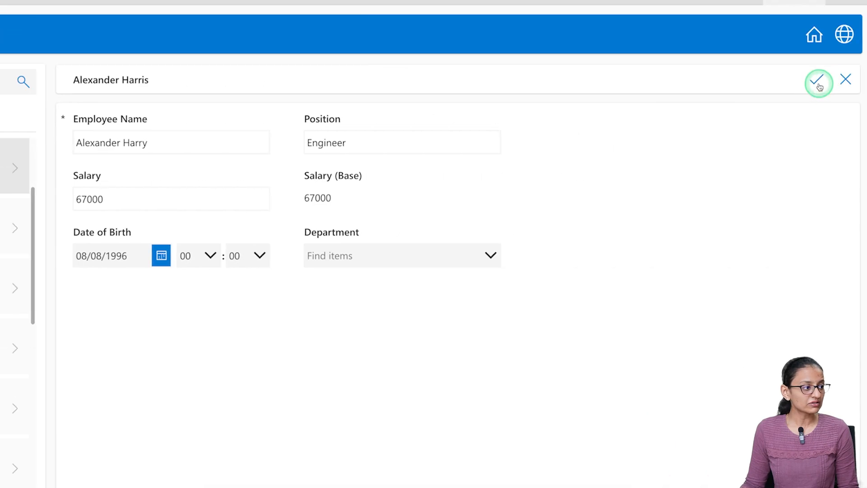
left_click(819, 85)
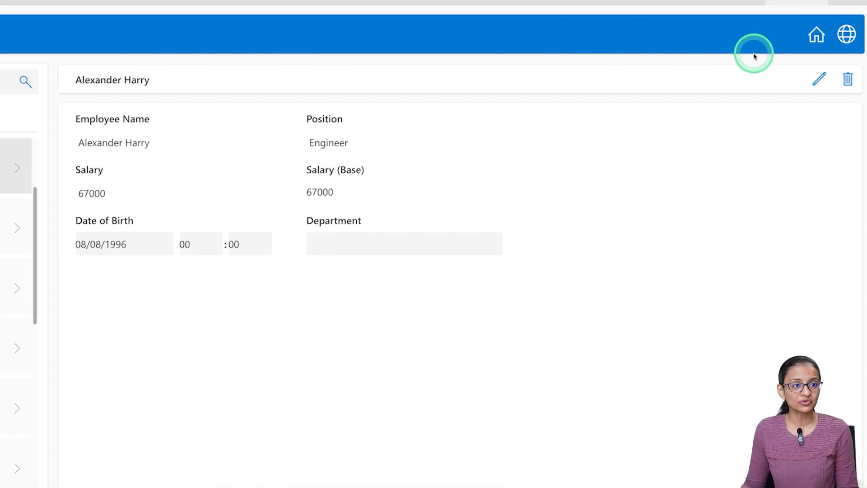
Step: Try out the edit form of the Customer Service record on the Departments page and close the preview
left_click(816, 34)
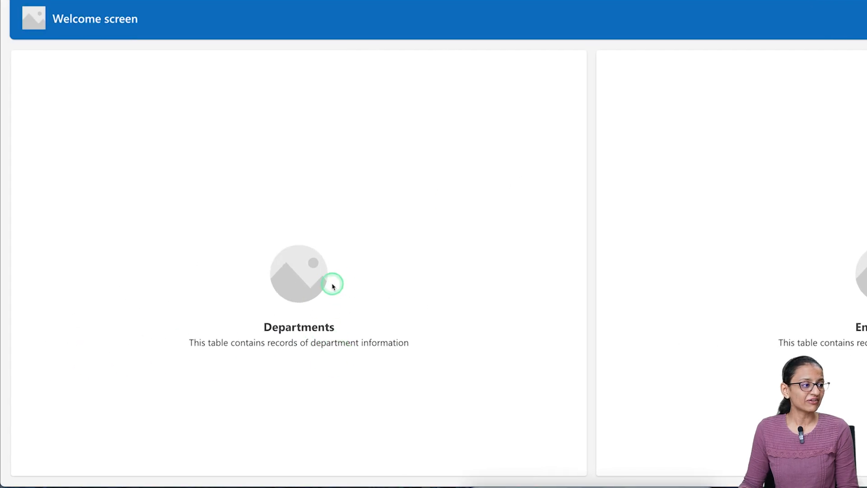
left_click(299, 333)
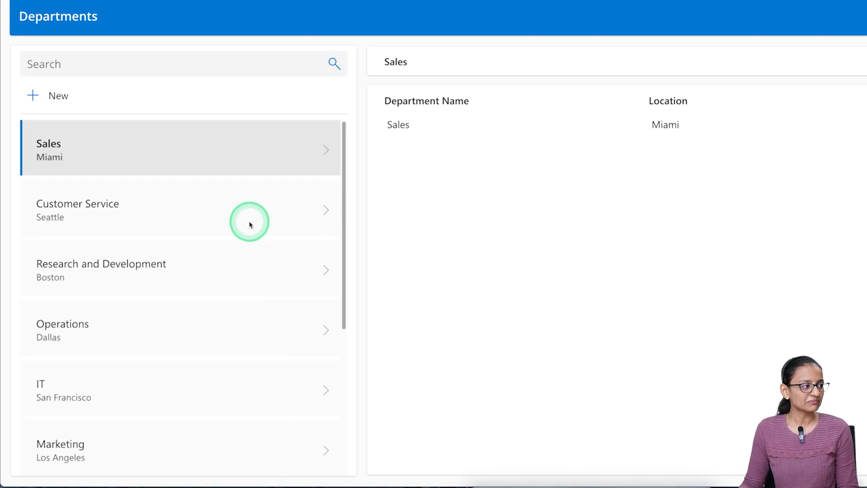
left_click(249, 224)
scroll(250, 225, "down", 1)
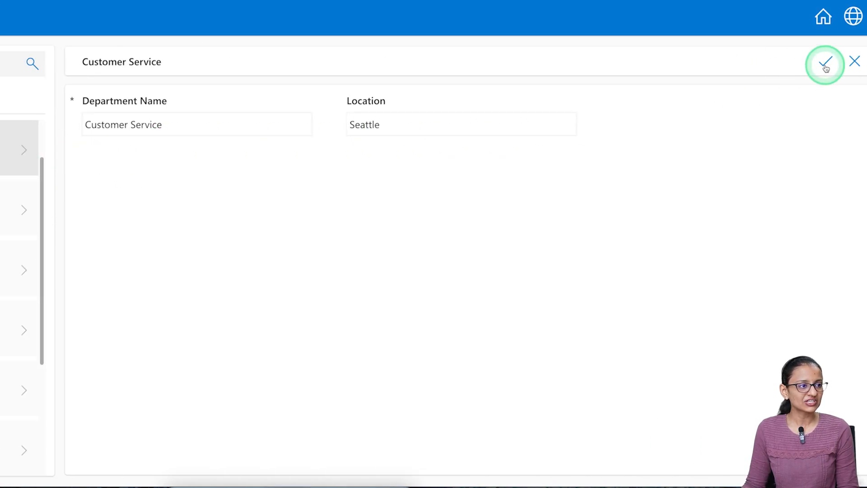
left_click(400, 127)
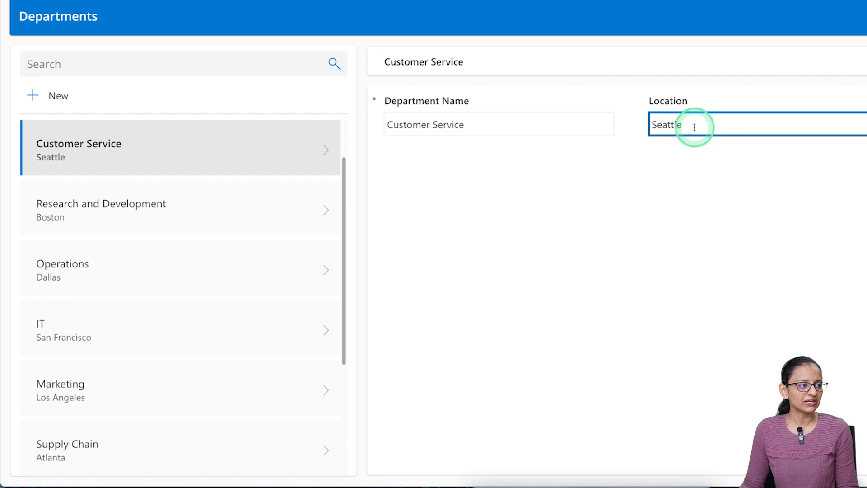
left_click(484, 122)
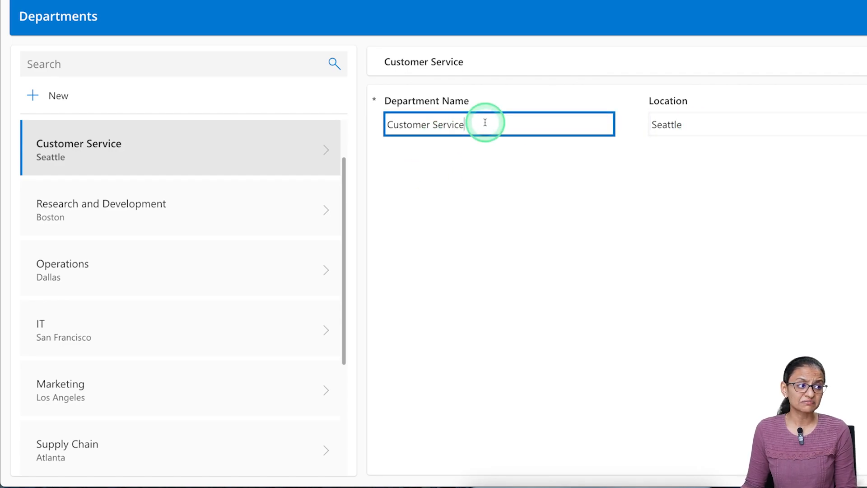
left_click(866, 64)
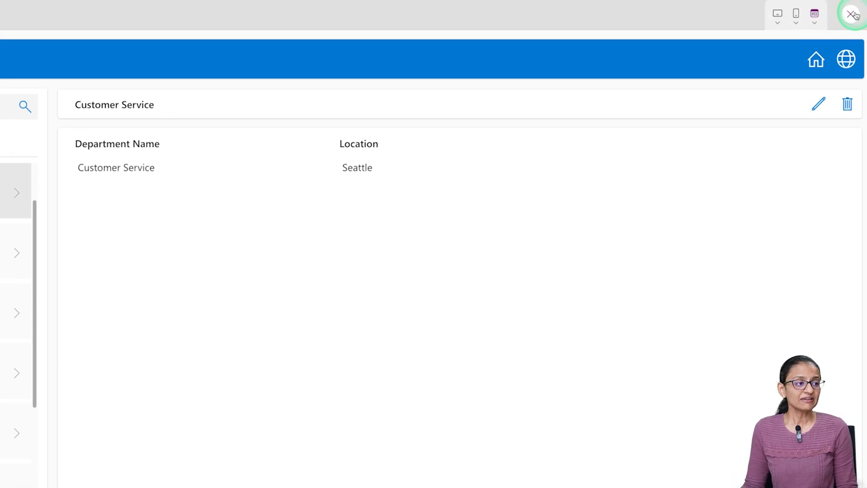
left_click(851, 14)
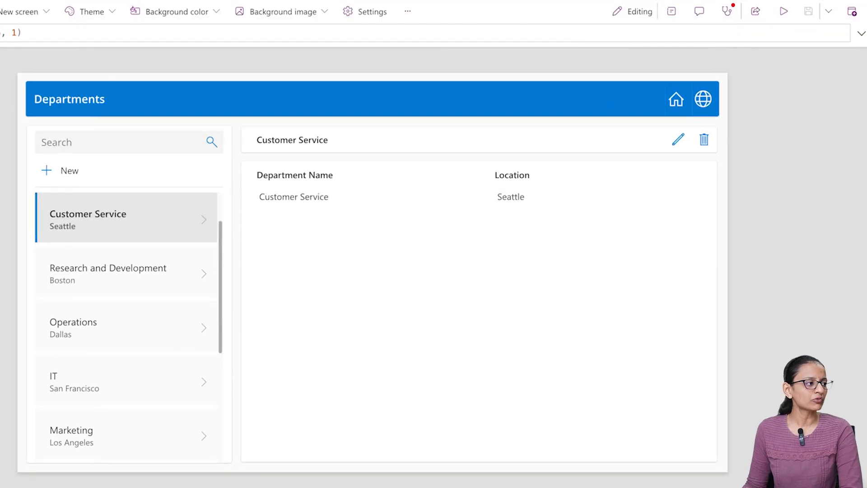
Step: Select the records gallery on the Departments screen and examine its Search formula
left_click(153, 273)
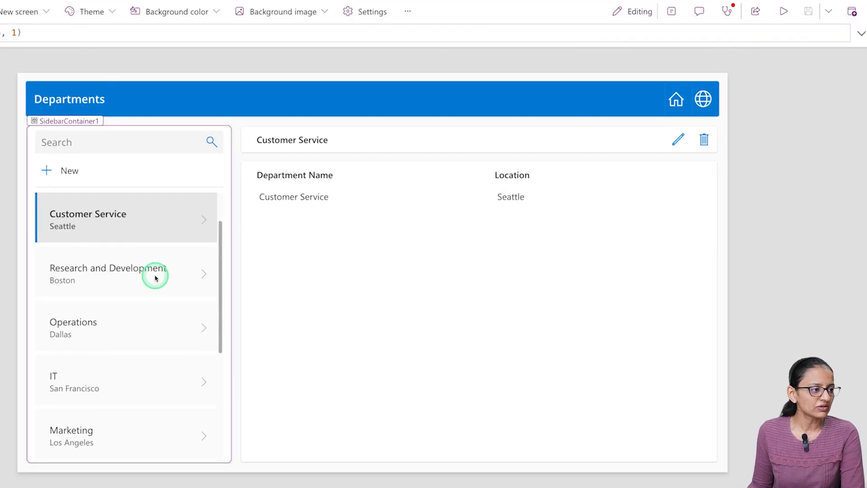
left_click(154, 275)
left_click(204, 222)
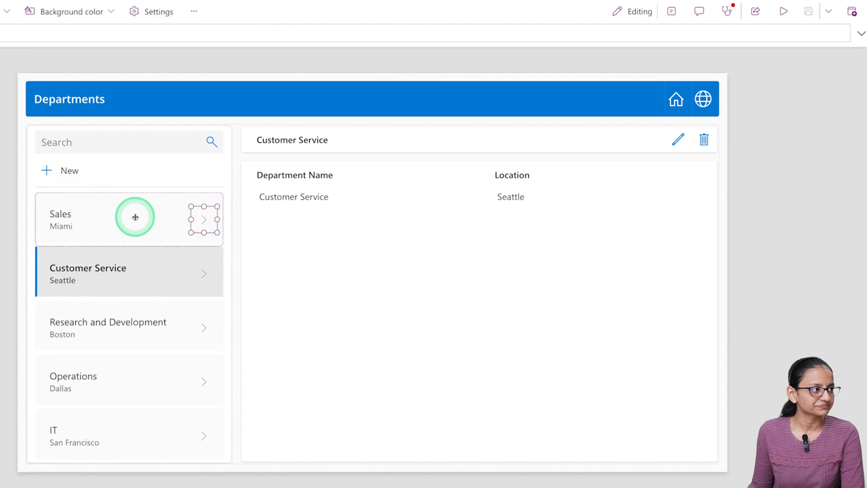
left_click(136, 220)
left_click(168, 243)
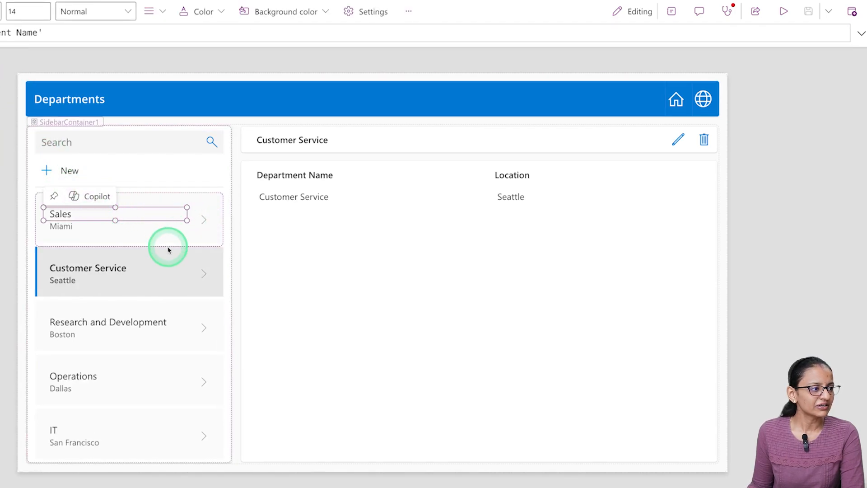
left_click(160, 238)
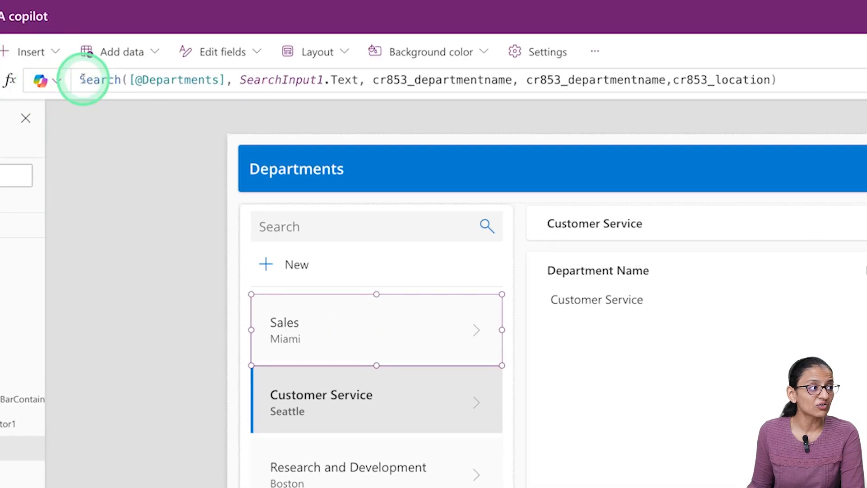
left_click_drag(83, 79, 844, 83)
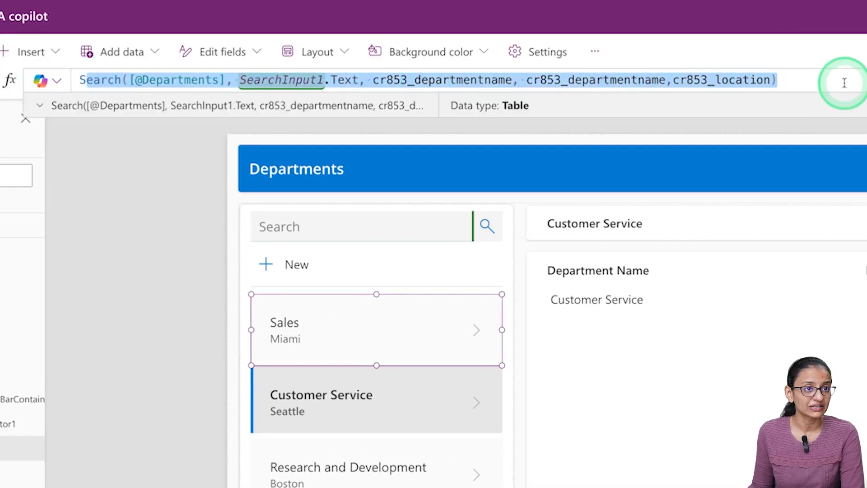
left_click(808, 81)
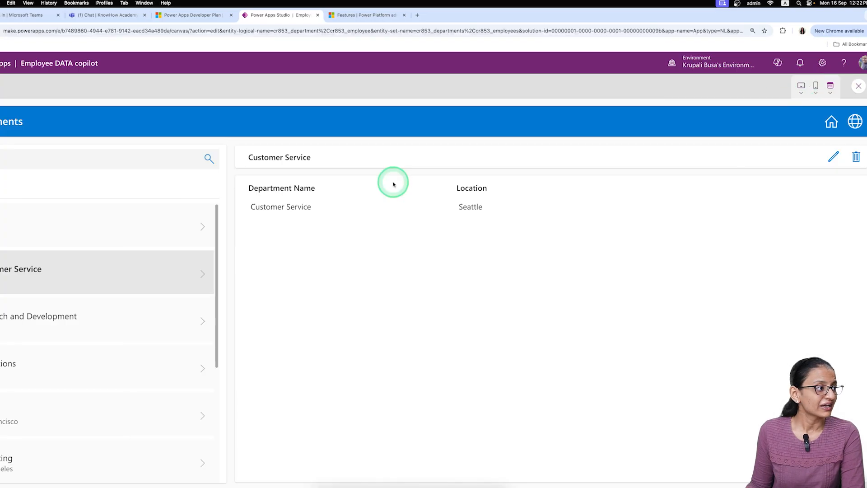
Step: Search the departments for "IT" in preview and examine the columns listed in the gallery's Search formula
left_click(70, 153)
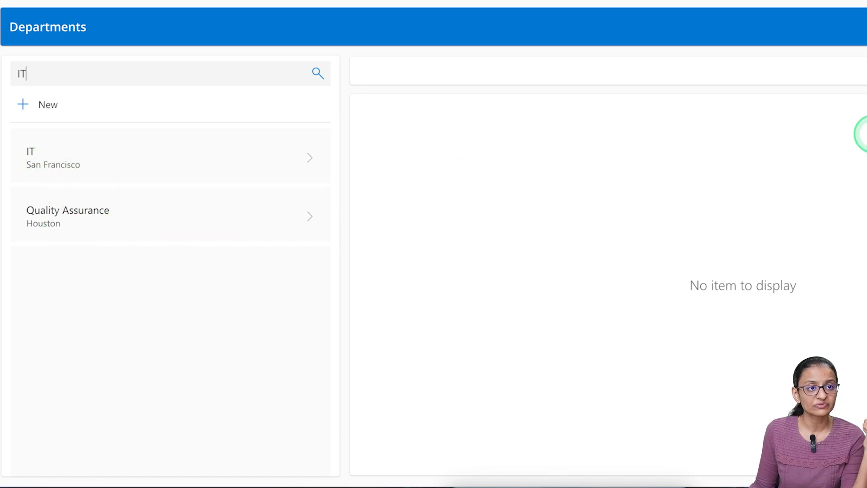
key("Escape")
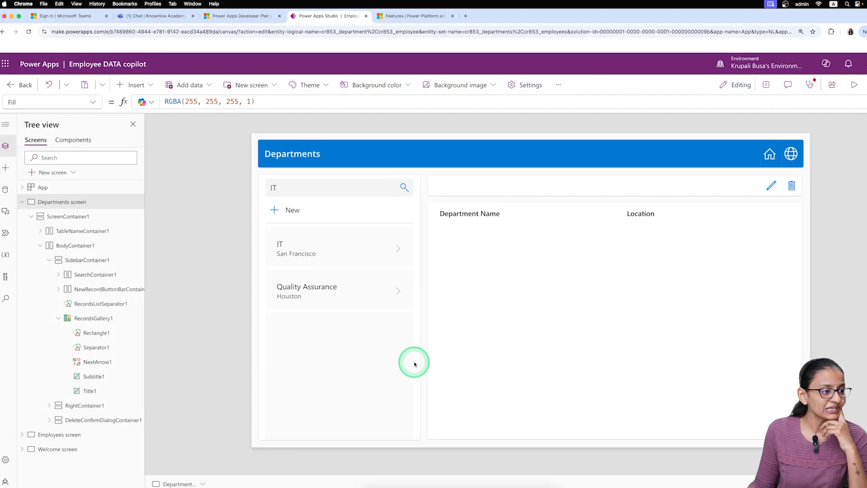
left_click(346, 366)
left_click(193, 103)
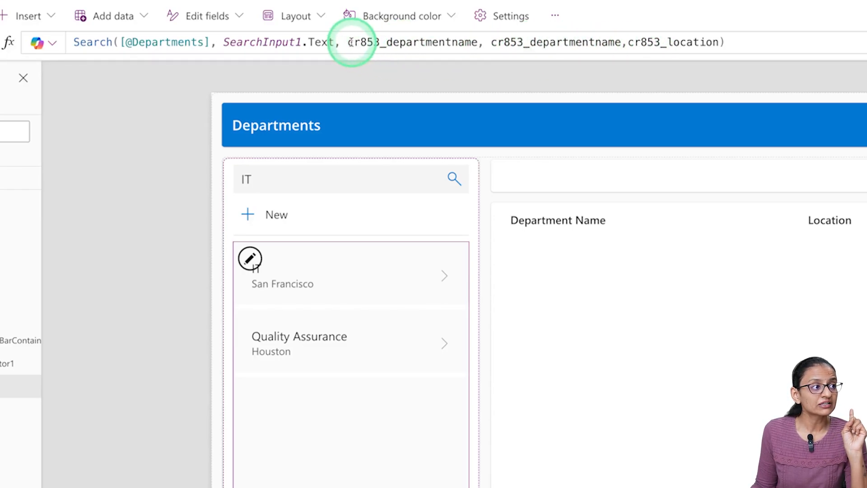
left_click_drag(352, 42, 478, 42)
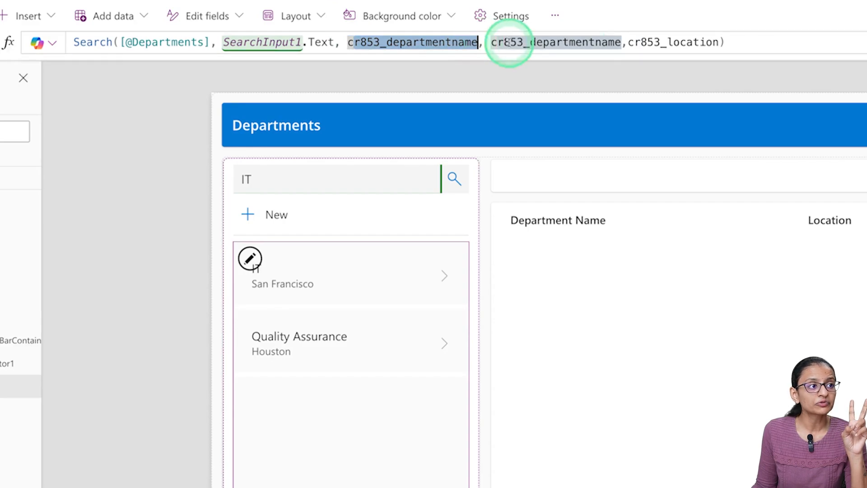
left_click_drag(628, 42, 718, 42)
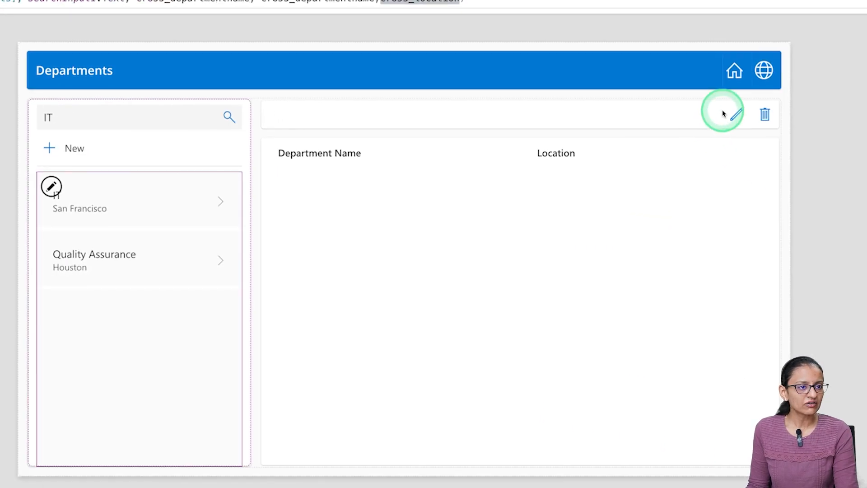
Step: Examine the OnSelect formulas of the edit and delete icons on the Departments screen
left_click(735, 113)
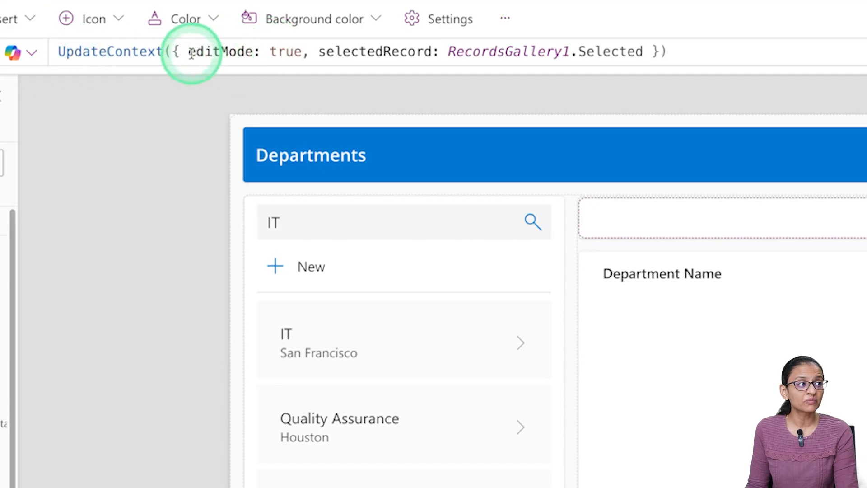
left_click_drag(190, 52, 645, 51)
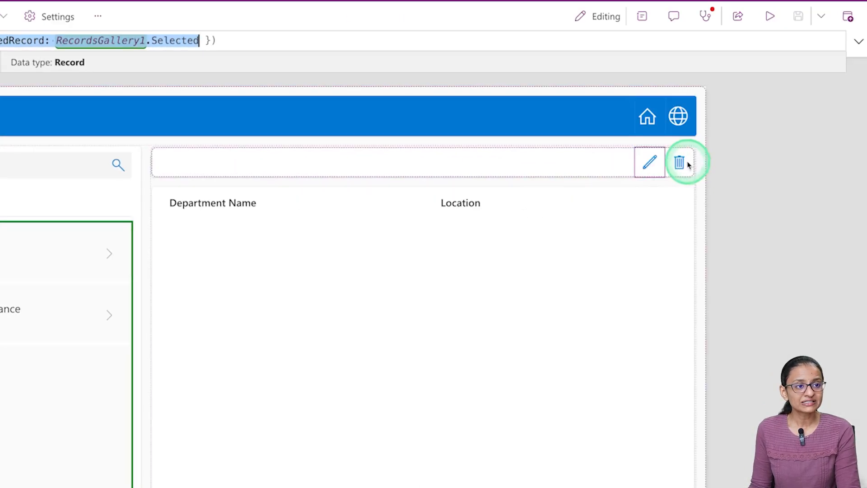
left_click(679, 161)
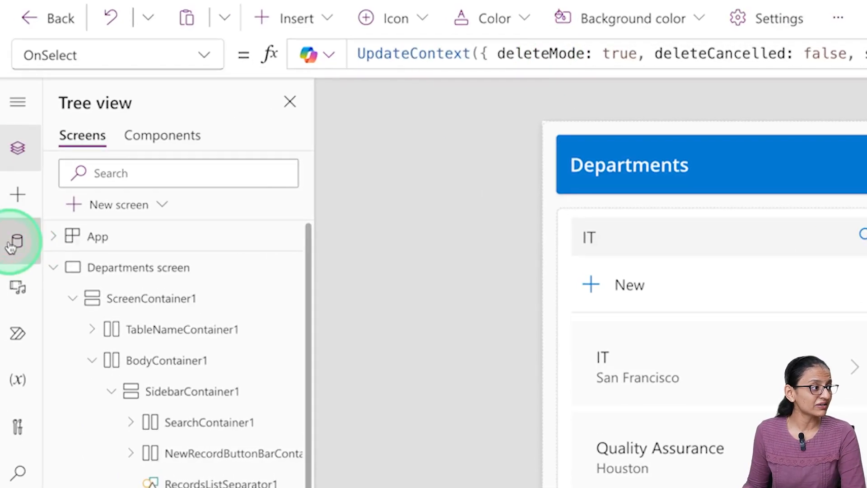
Step: View the app's data sources and choose to edit the data of the Departments table
left_click(12, 246)
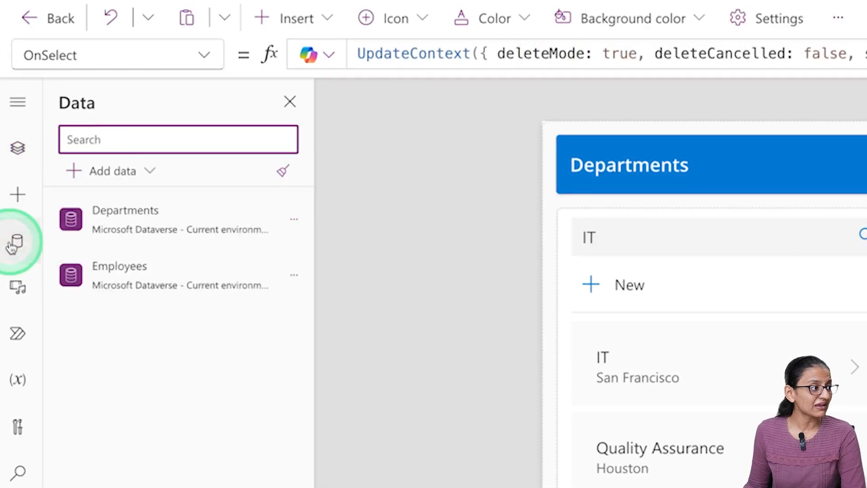
mouse_move(127, 298)
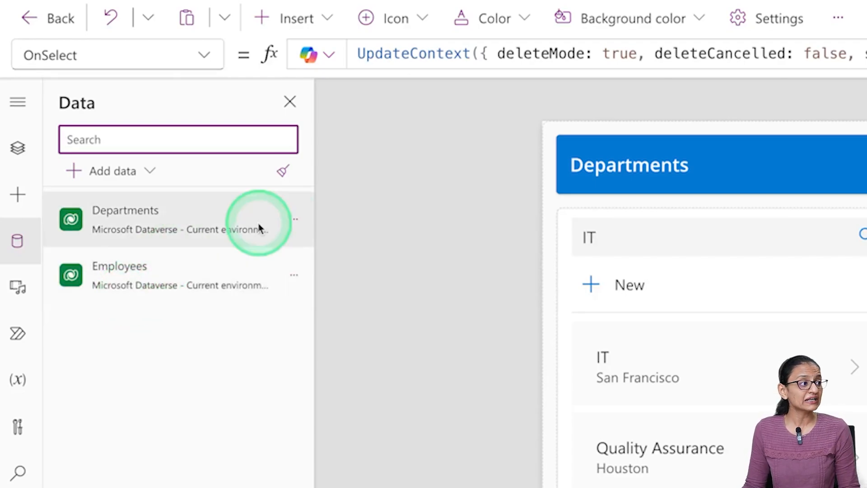
left_click(295, 221)
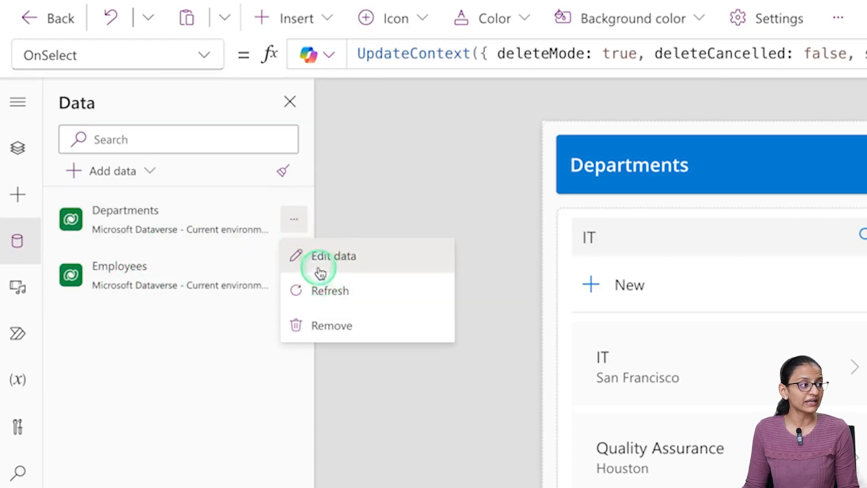
left_click(317, 252)
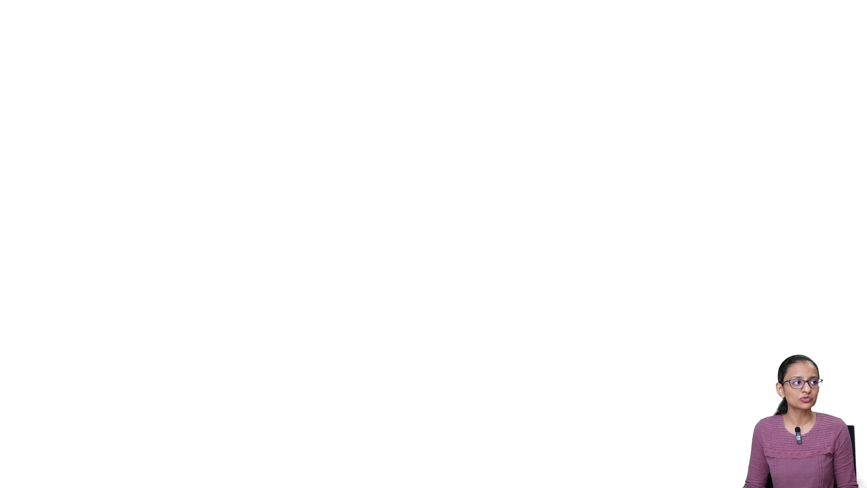
Step: Look through the environment's custom tables and compare them with the app's Employees data source
left_click(58, 210)
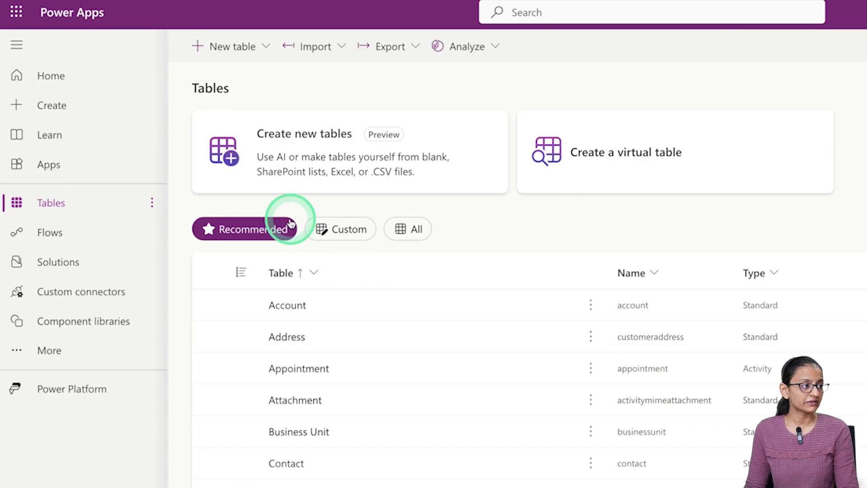
left_click(334, 235)
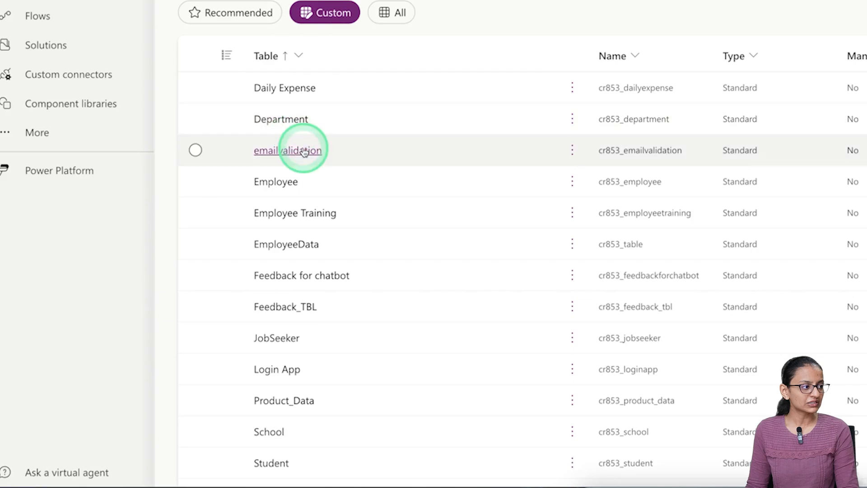
scroll(330, 403, "down", 4)
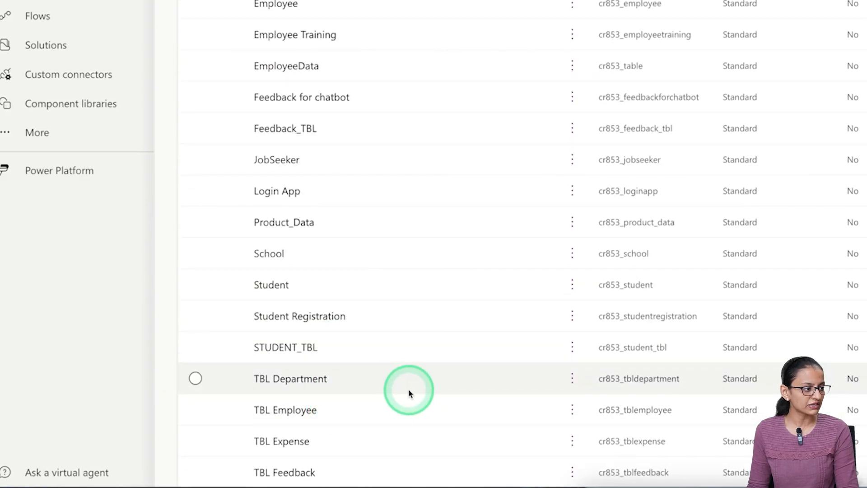
scroll(327, 165, "down", 2)
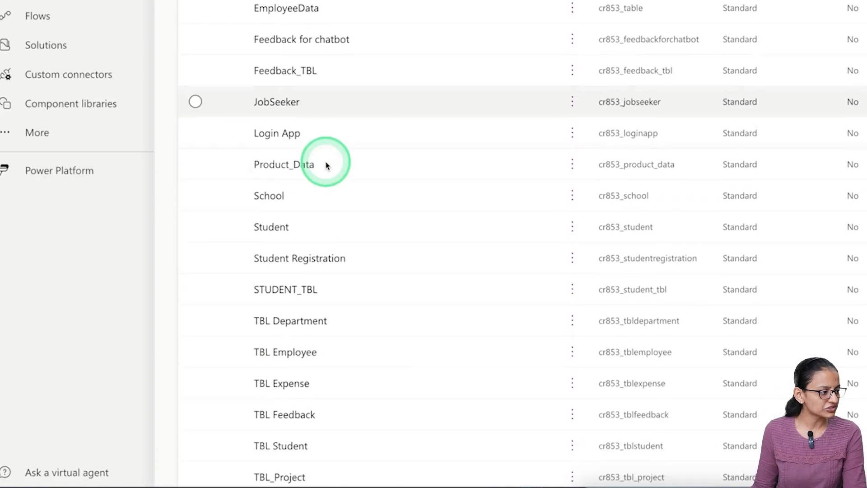
scroll(326, 164, "down", 3)
scroll(326, 165, "up", 9)
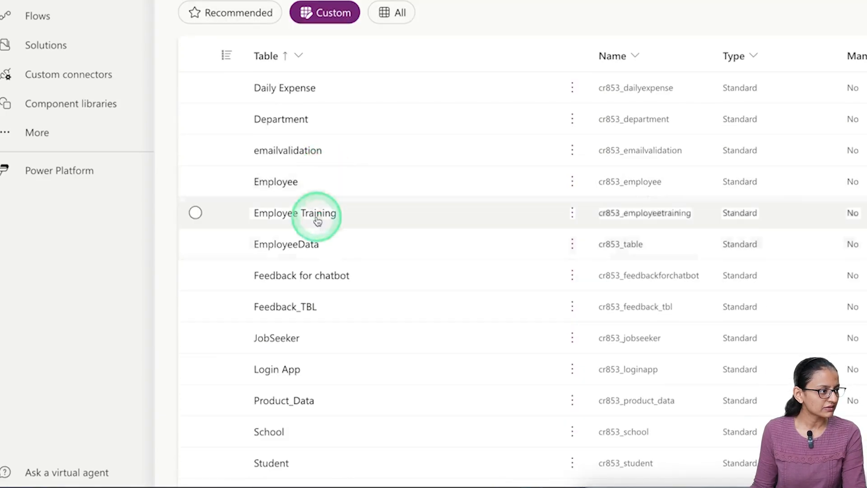
left_click(527, 17)
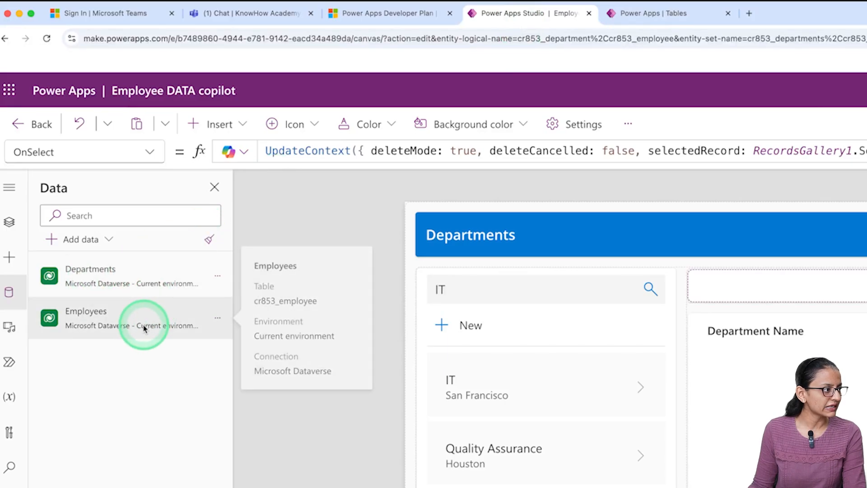
left_click(623, 16)
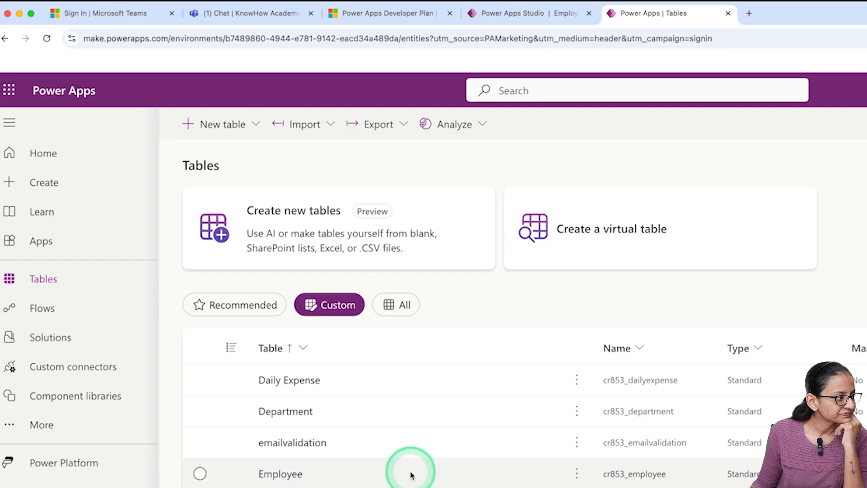
Step: Open the Department table, then show the custom tables again and select the Employee table
left_click(302, 422)
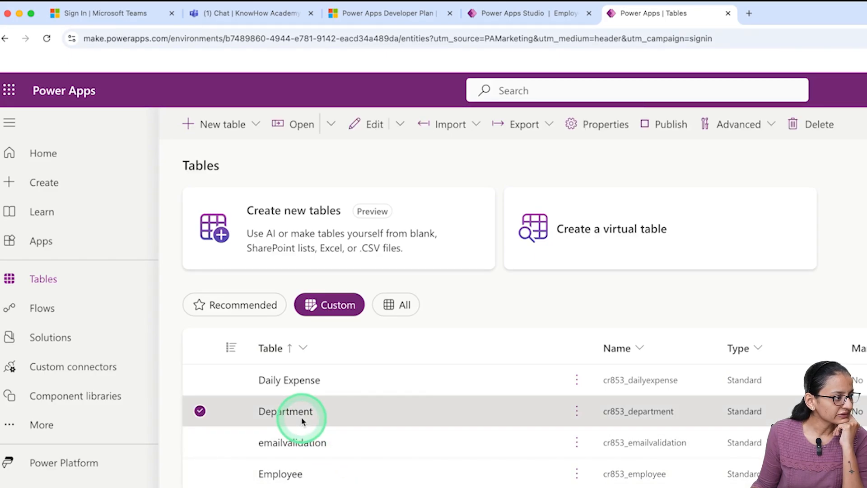
left_click(301, 418)
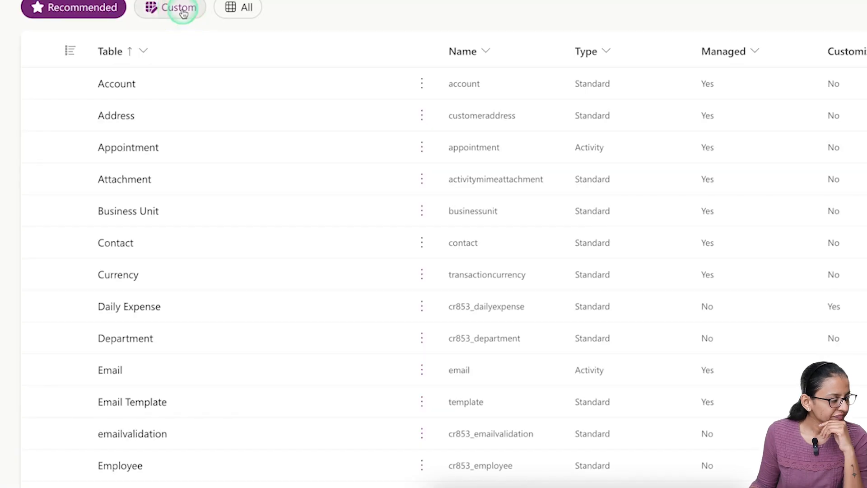
left_click(180, 8)
left_click(130, 210)
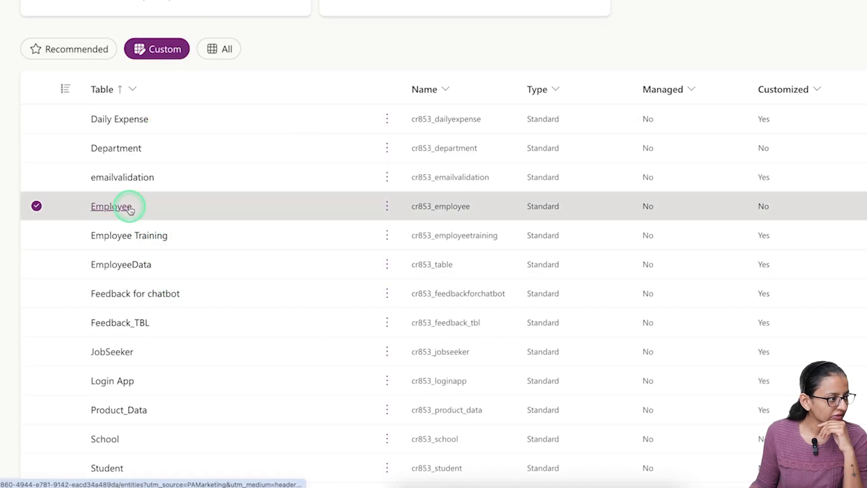